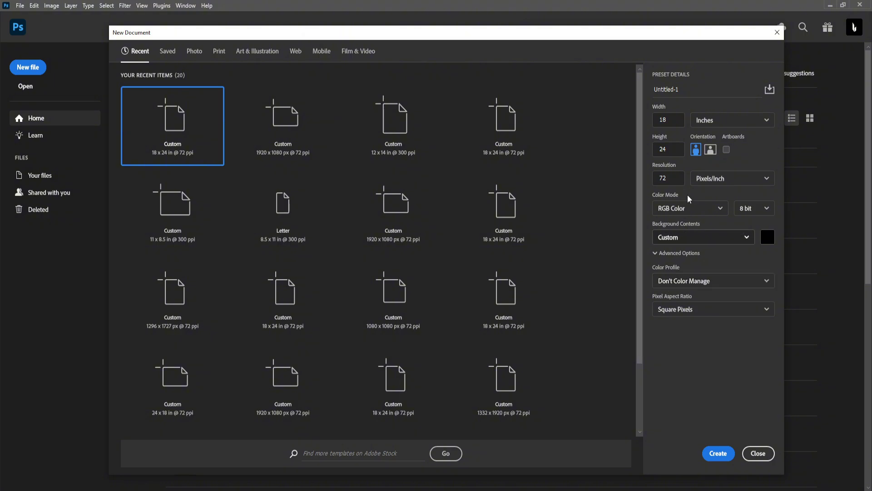
# - Create an 18 x 24 inch document at 72 pixels/inch in RGB Color with a black background
pyautogui.click(681, 210)
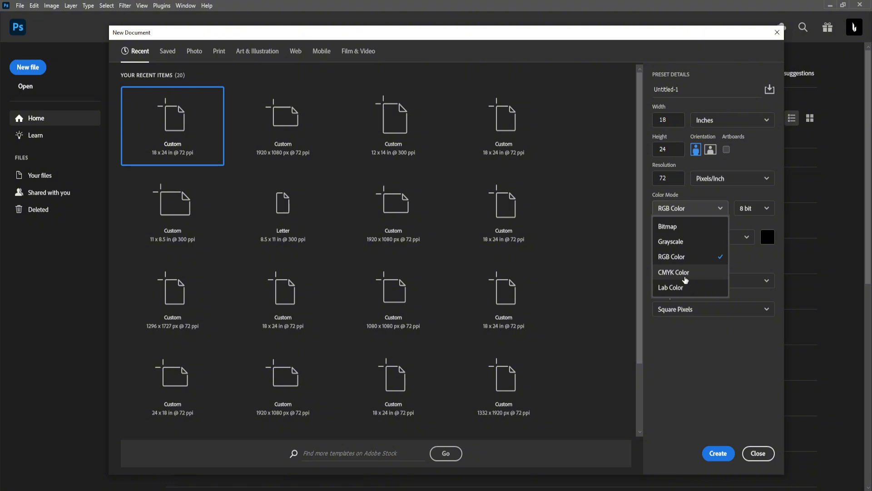
pyautogui.click(682, 257)
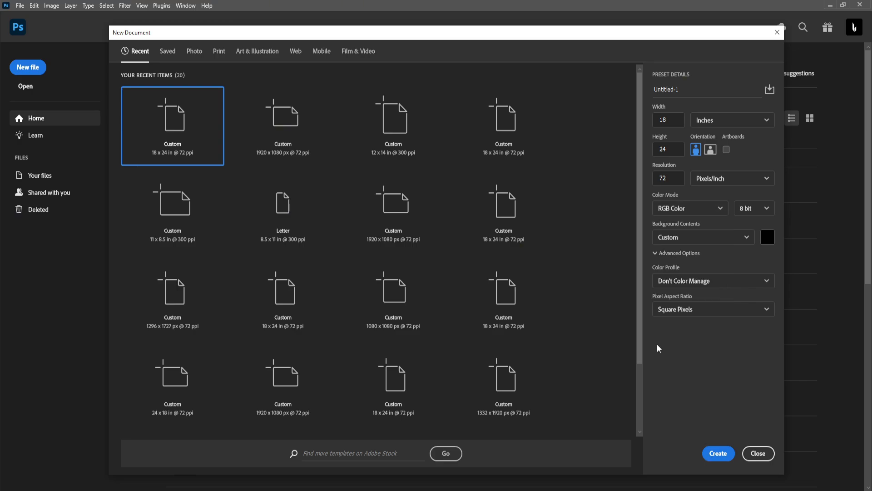
pyautogui.click(718, 454)
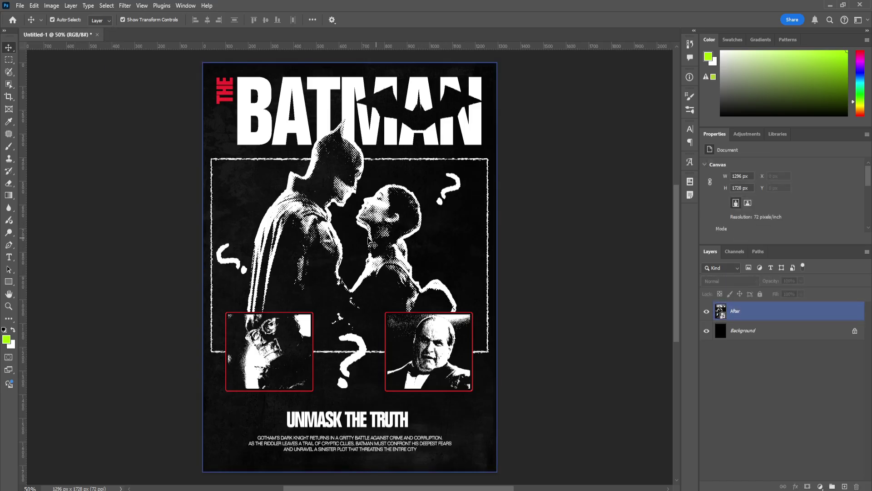
# - Lower the opacity of the After reference layer to 26% and lock the layer
pyautogui.click(373, 242)
pyautogui.click(800, 281)
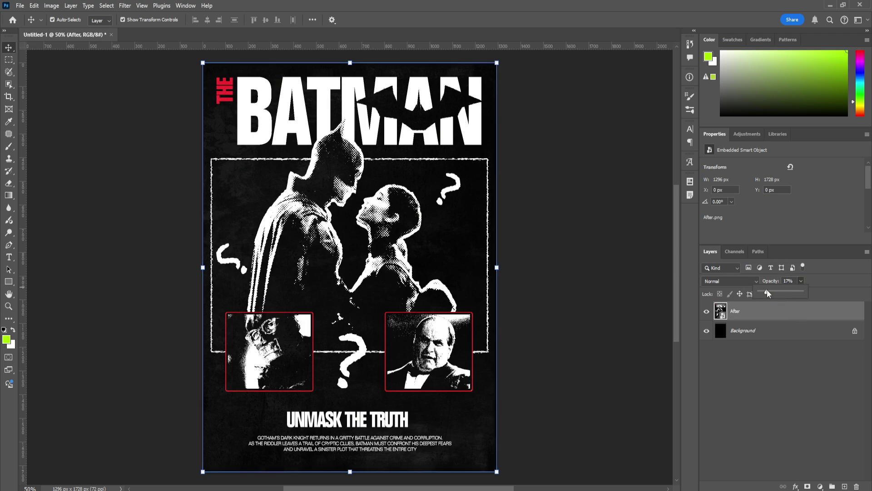
pyautogui.moveTo(767, 291); pyautogui.dragTo(770, 290)
pyautogui.click(800, 280)
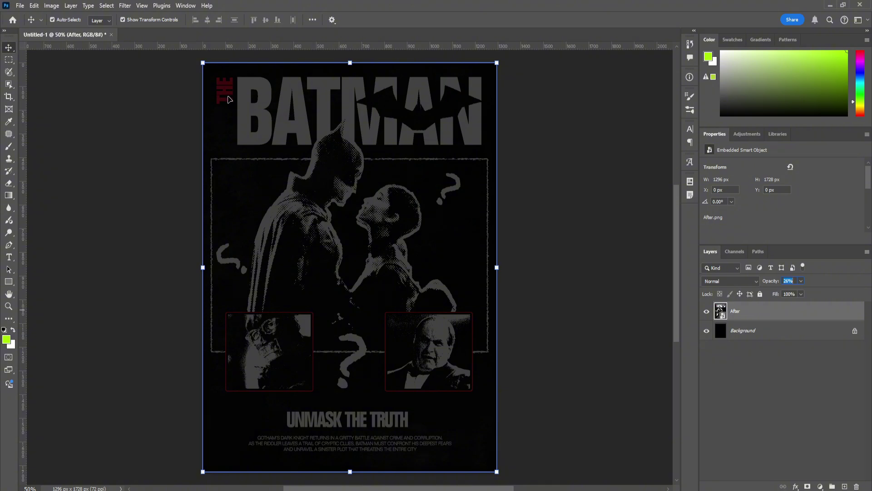
pyautogui.click(760, 294)
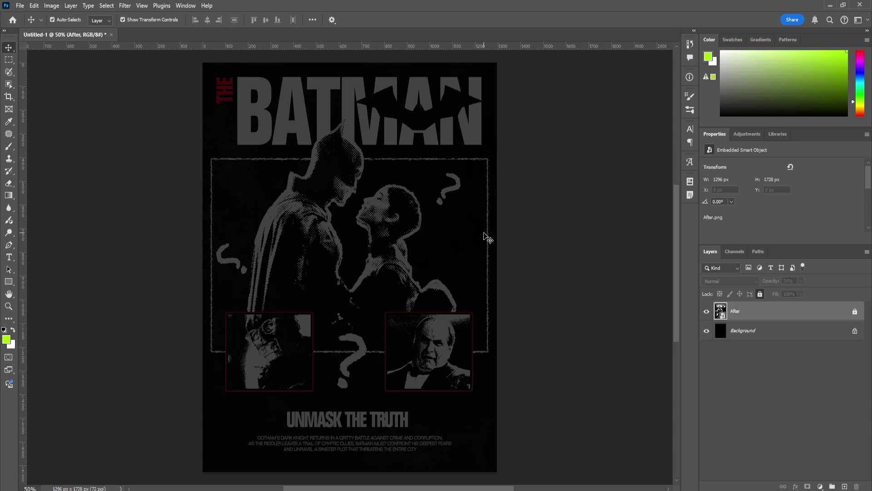
# - Add the title BATMAN over the reference title in Folio Std Bold Condensed at 300 pt
pyautogui.press('t')
pyautogui.moveTo(226, 86); pyautogui.dragTo(458, 224)
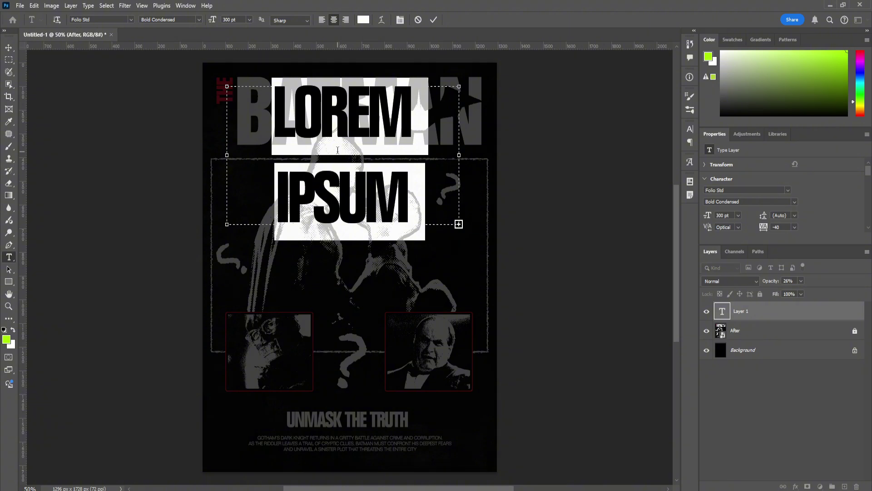
pyautogui.write('BATMAN')
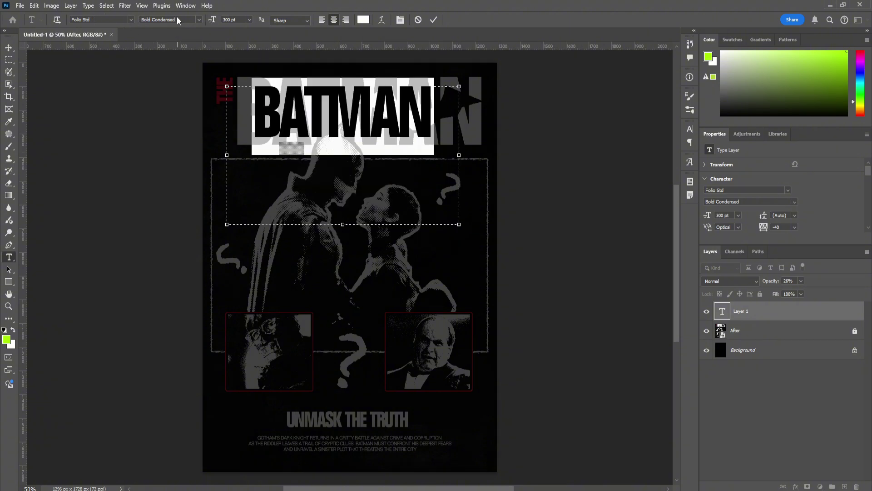
pyautogui.click(229, 20)
pyautogui.hotkey('ctrl', 'Return')
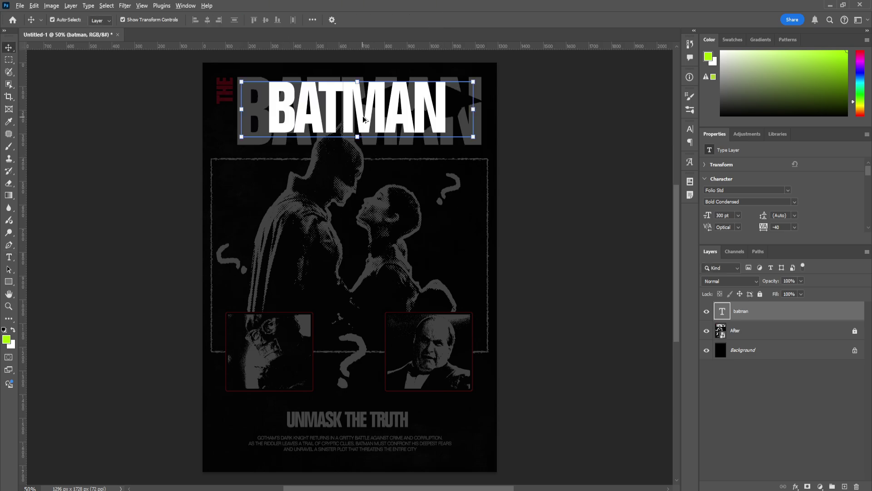
# - Duplicate the BATMAN text to the middle of the poster and change the copy to THE
pyautogui.moveTo(362, 121); pyautogui.dragTo(385, 248)
pyautogui.press('t')
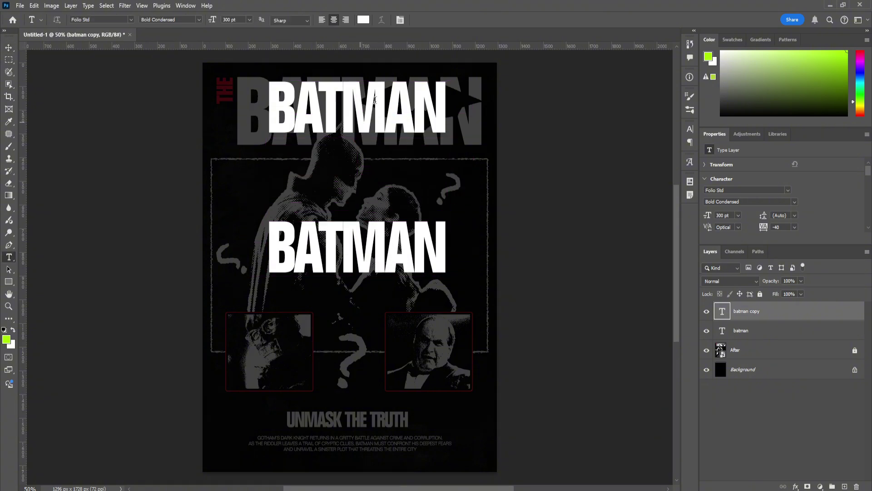
pyautogui.click(371, 250)
pyautogui.doubleClick(372, 252)
pyautogui.click(372, 253)
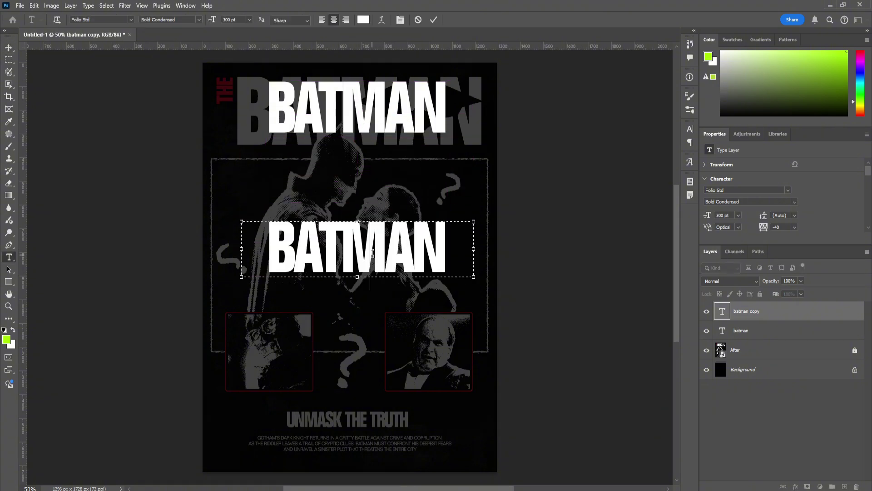
pyautogui.hotkey('ctrl', 'a')
pyautogui.write('the')
pyautogui.hotkey('ctrl', 'Return')
# - Duplicate THE lower on the poster, change the copy to UNMASK THE TRUTH and set its size to 100 pt
pyautogui.press('v')
pyautogui.moveTo(367, 248); pyautogui.dragTo(358, 342)
pyautogui.doubleClick(363, 344)
pyautogui.press('BackSpace')
pyautogui.write('U')
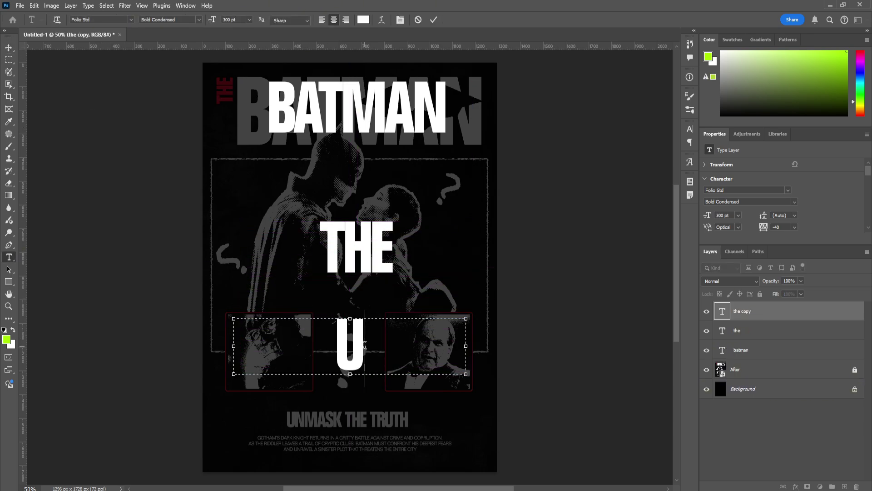
pyautogui.write('NMASK')
pyautogui.hotkey('ctrl', 'a')
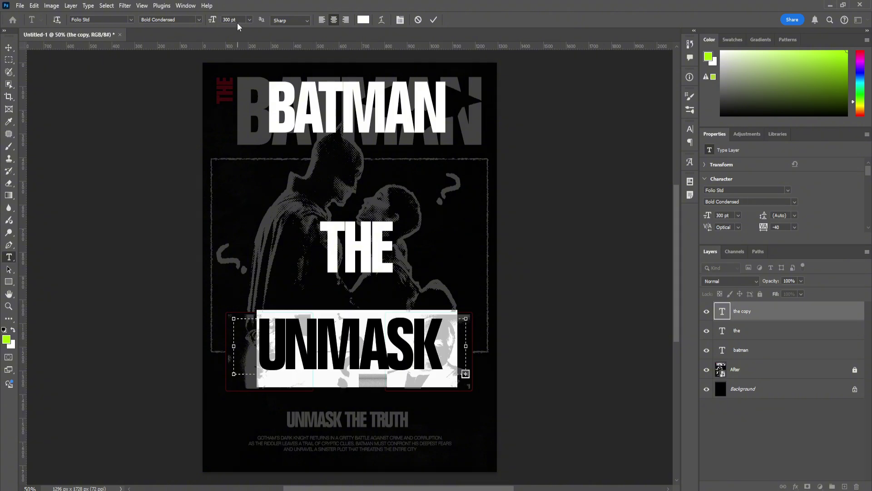
pyautogui.click(234, 20)
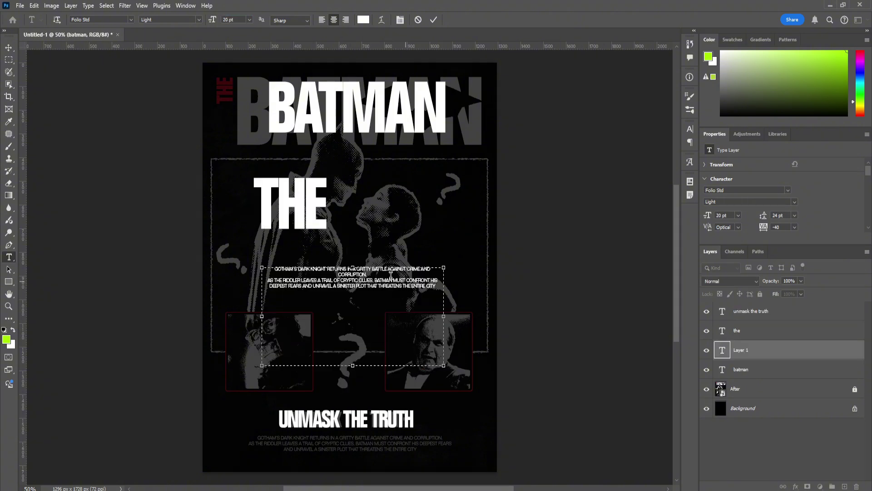
# - Finish the synopsis paragraph in Folio Std Light and place it below the UNMASK THE TRUTH tagline
pyautogui.hotkey('ctrl', 'a')
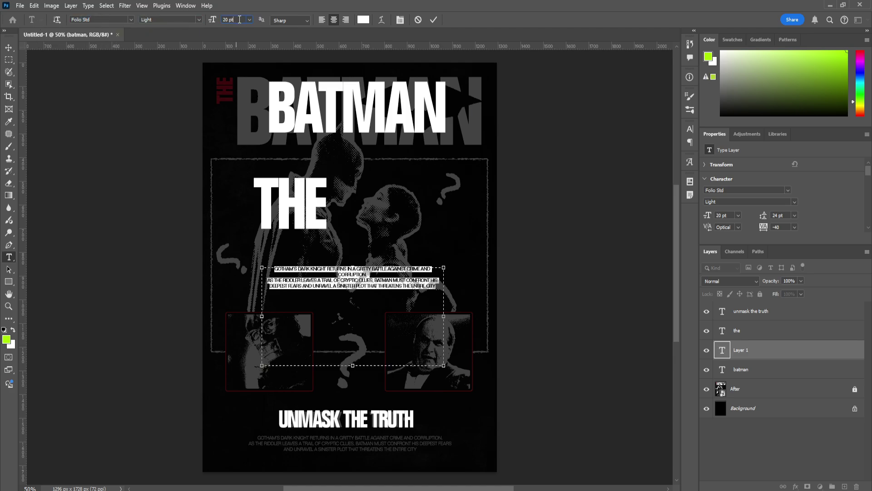
pyautogui.hotkey('ctrl', 'Return')
pyautogui.press('v')
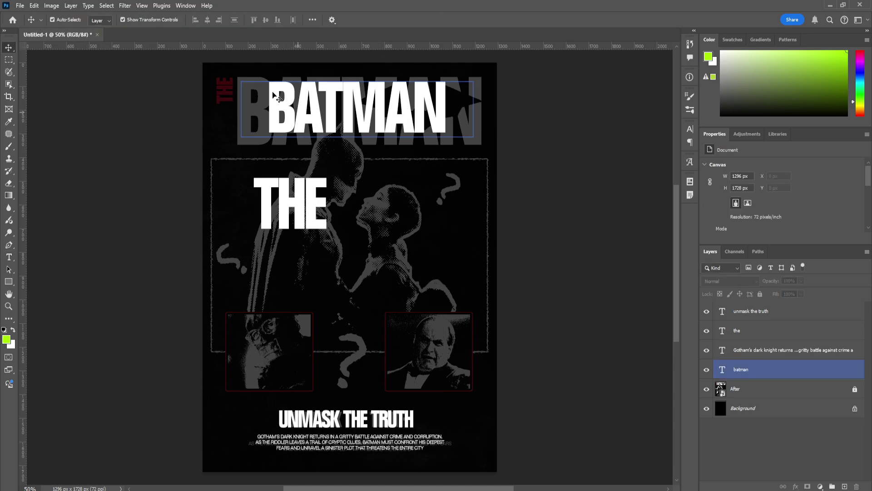
pyautogui.click(250, 90)
pyautogui.click(334, 118)
pyautogui.press('t')
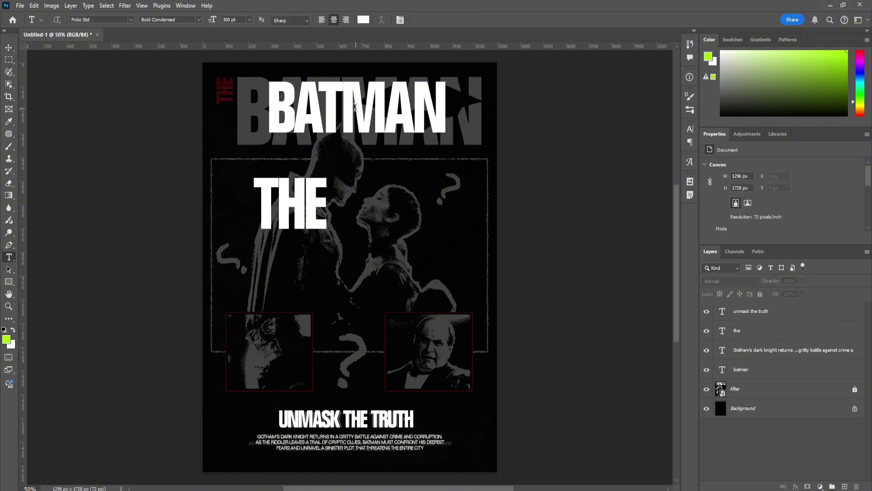
pyautogui.doubleClick(362, 106)
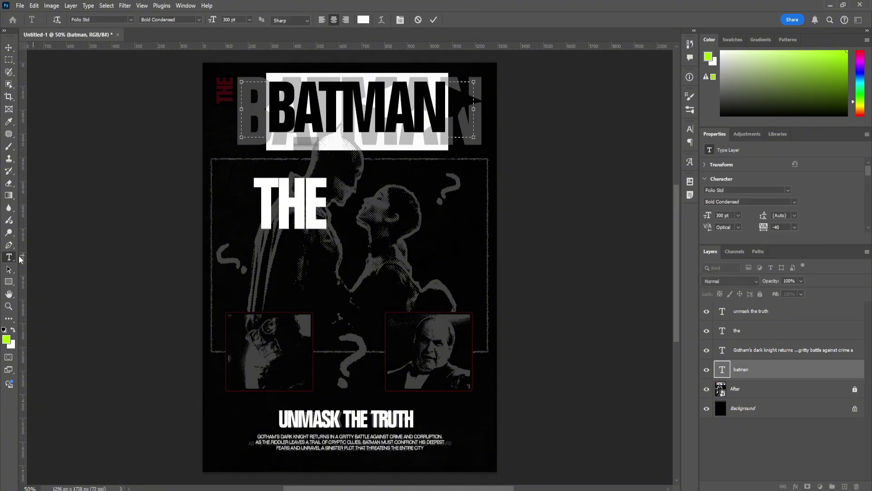
pyautogui.click(237, 19)
pyautogui.write('400')
pyautogui.press('Return')
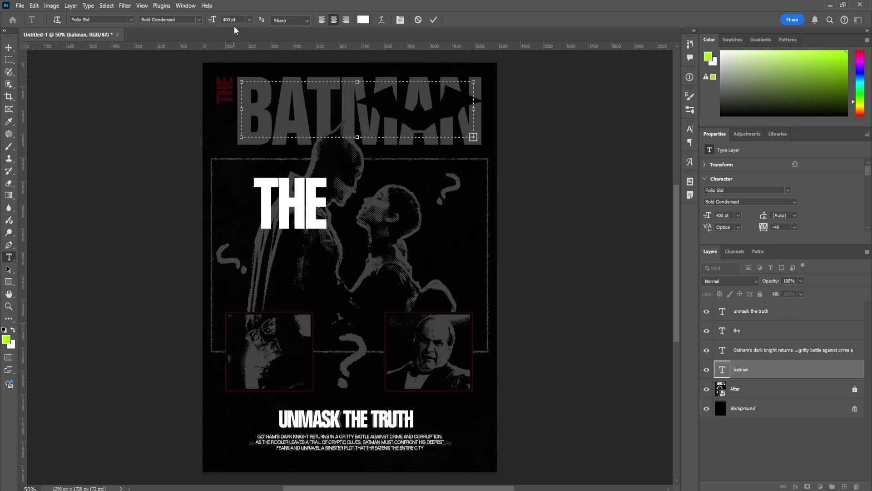
pyautogui.moveTo(358, 137); pyautogui.dragTo(359, 184)
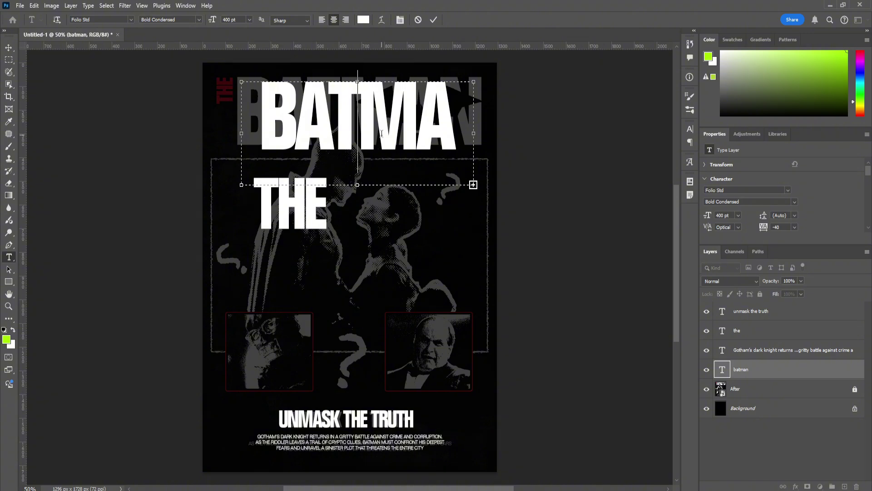
pyautogui.moveTo(241, 133); pyautogui.dragTo(209, 133)
pyautogui.press('Escape')
# - Scale the BATMAN title up proportionally to about 142% to match the reference title's size
pyautogui.press('v')
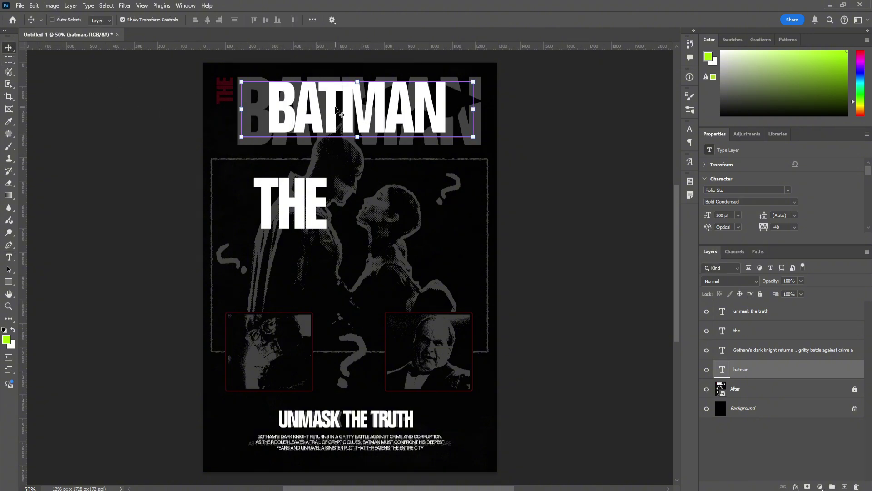
pyautogui.hotkey('ctrl', 't')
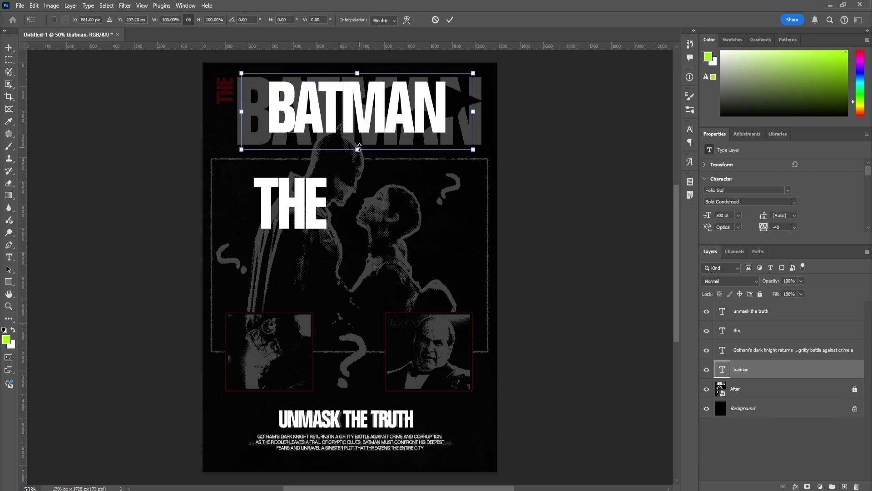
pyautogui.moveTo(358, 149); pyautogui.dragTo(357, 181)
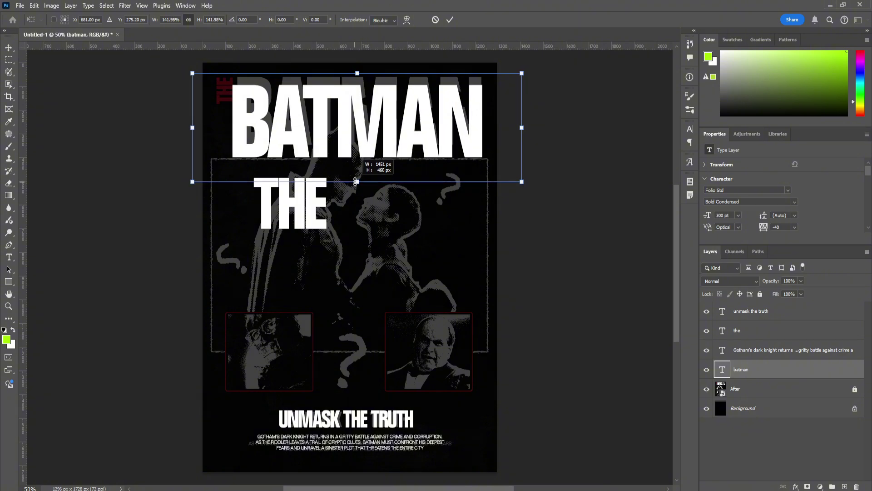
# - Fit THE vertically beside the start of BATMAN and scale the UNMASK THE TRUTH tagline down to 92.75 pt
pyautogui.click(325, 212)
pyautogui.moveTo(406, 234); pyautogui.dragTo(409, 247)
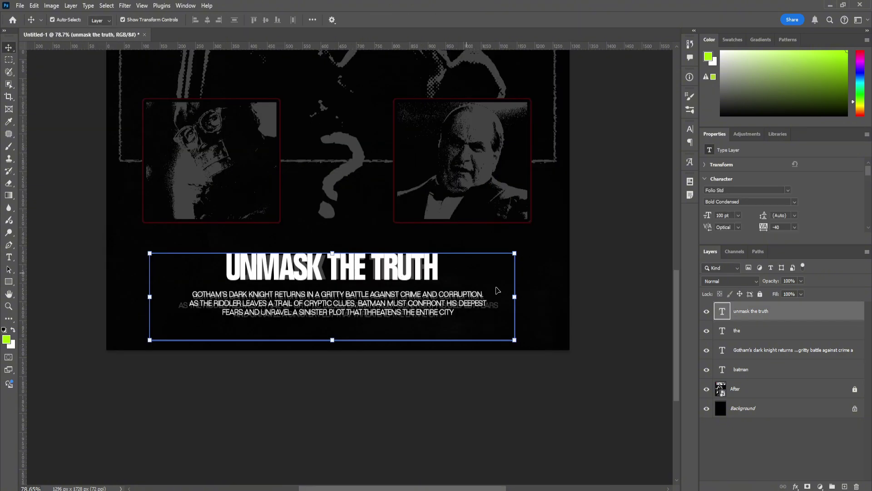
pyautogui.moveTo(515, 296); pyautogui.dragTo(499, 295)
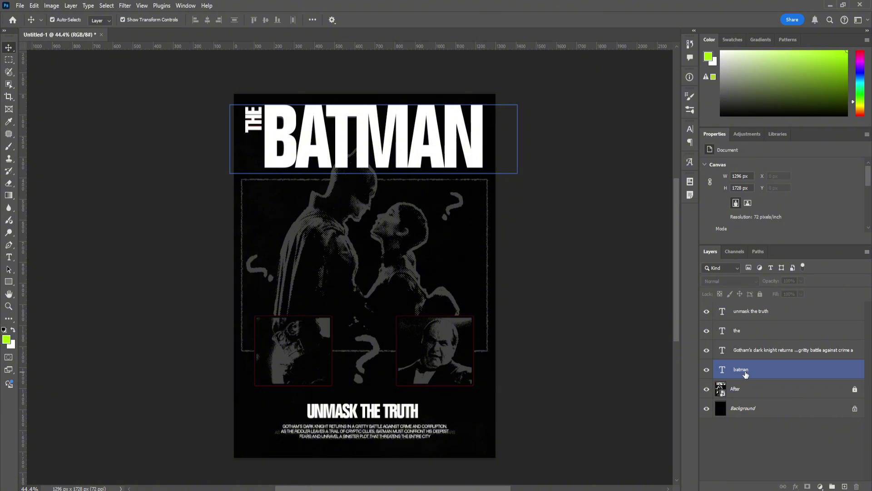
# - Group all four text layers, from unmask the truth down to batman, and leave the group collapsed
pyautogui.click(790, 312)
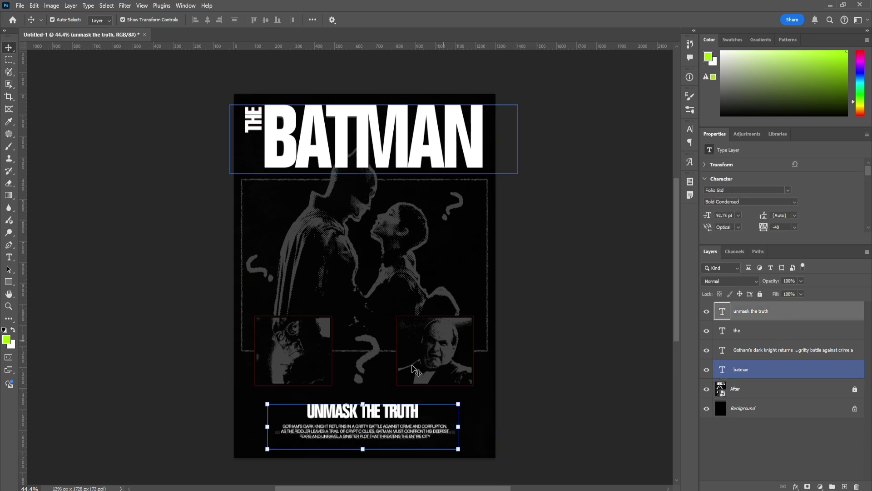
pyautogui.keyDown('shift'); pyautogui.click(781, 369); pyautogui.keyUp('shift')
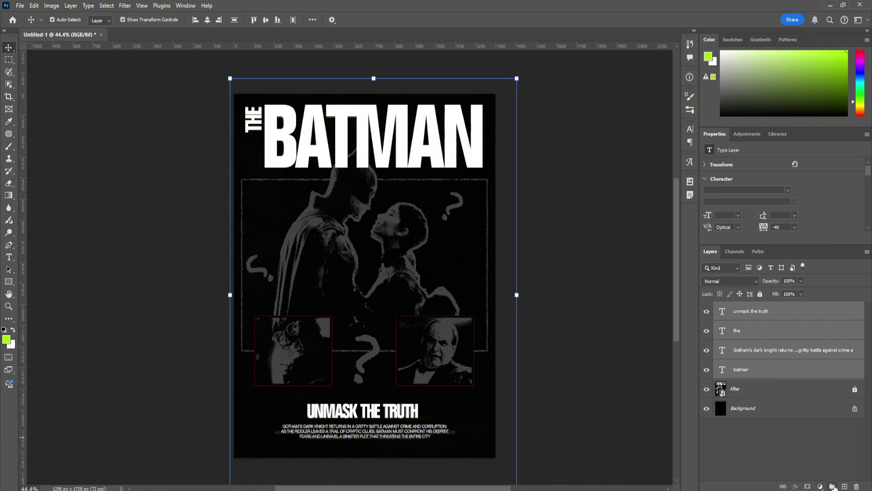
pyautogui.click(832, 486)
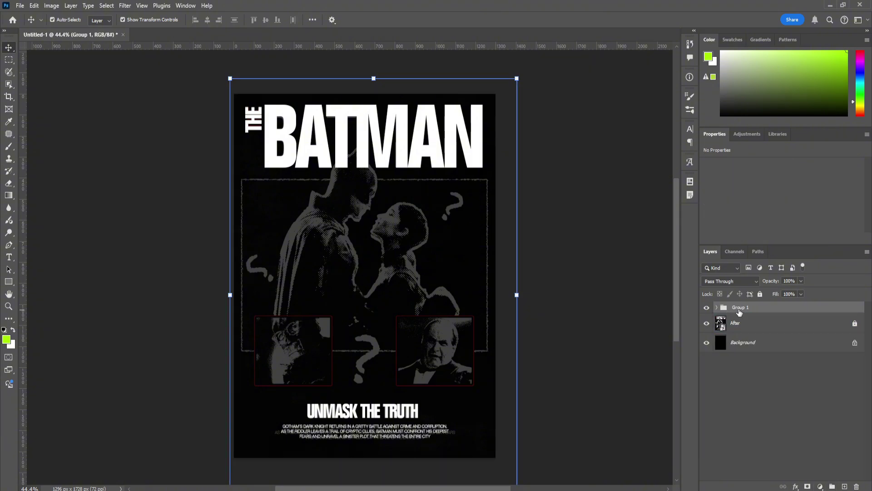
pyautogui.click(717, 308)
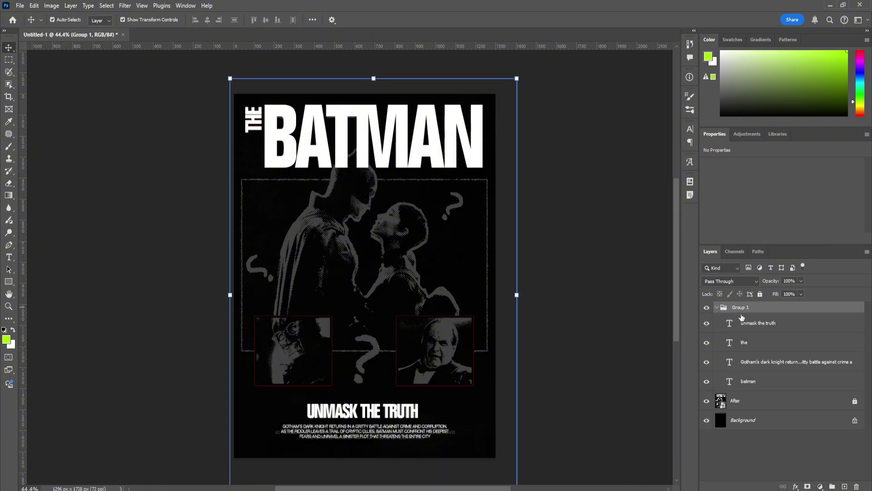
pyautogui.click(716, 308)
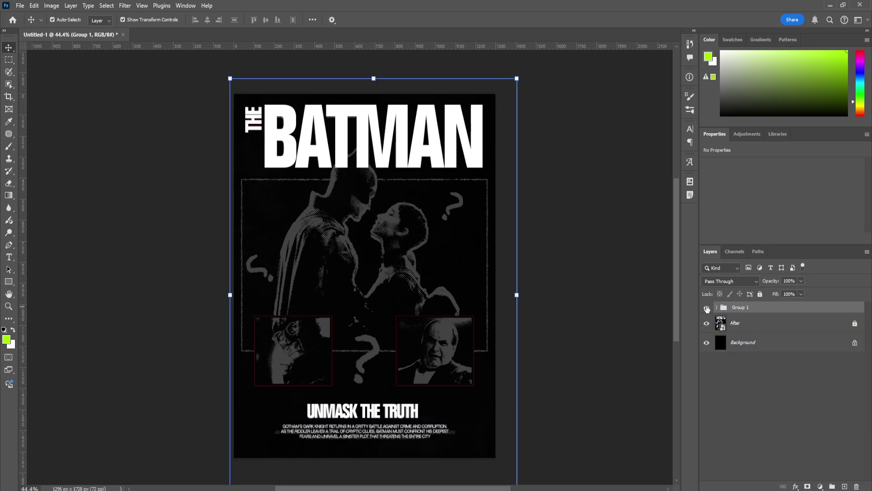
# - Check the new group by hiding and showing it, name it Text and lock it
pyautogui.click(707, 310)
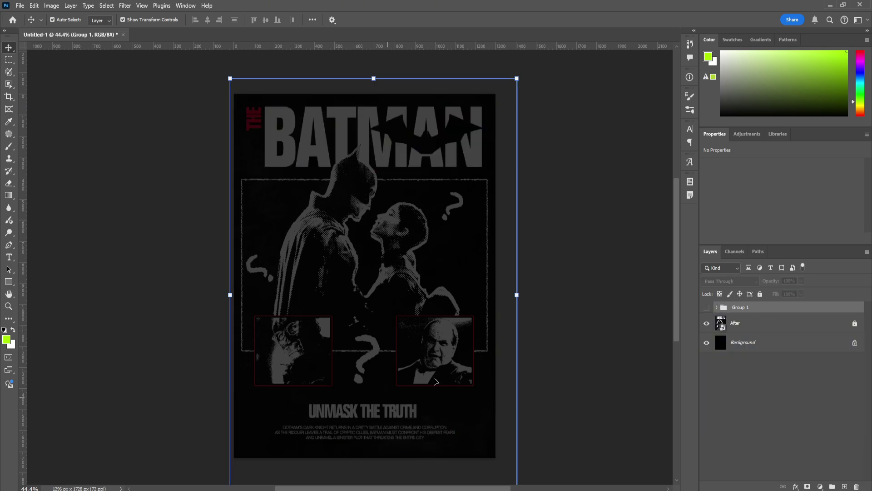
pyautogui.click(712, 315)
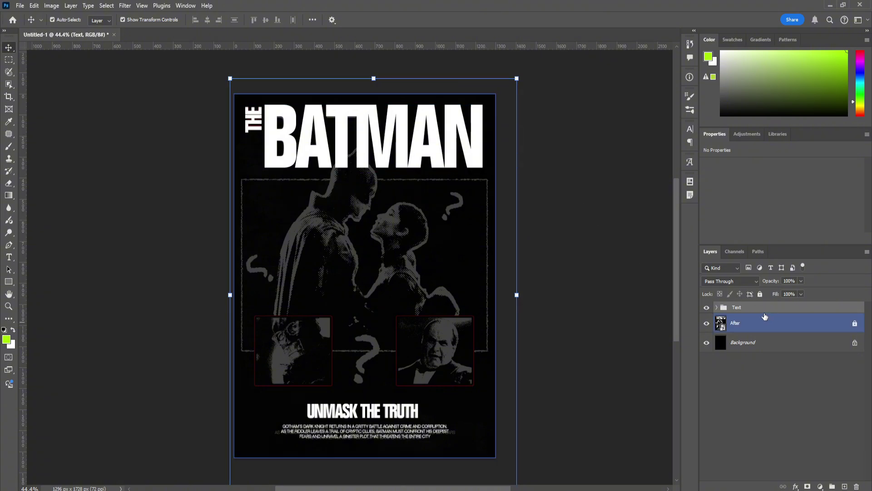
pyautogui.click(759, 295)
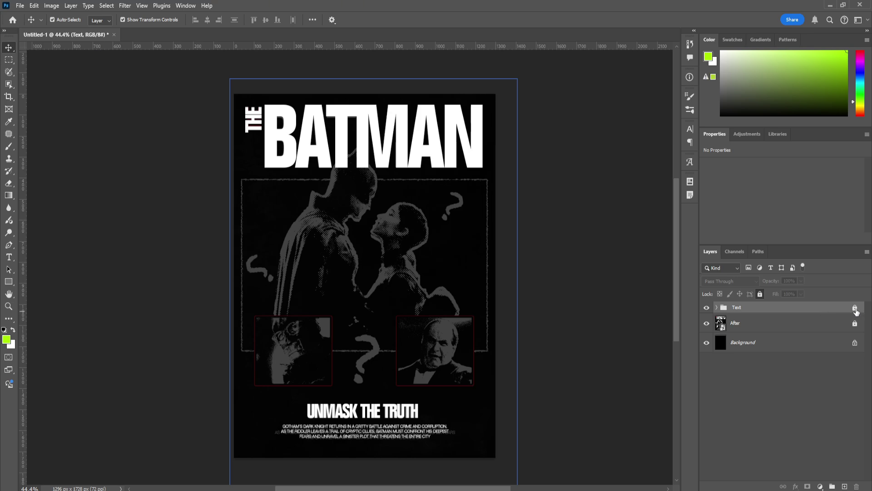
pyautogui.click(377, 189)
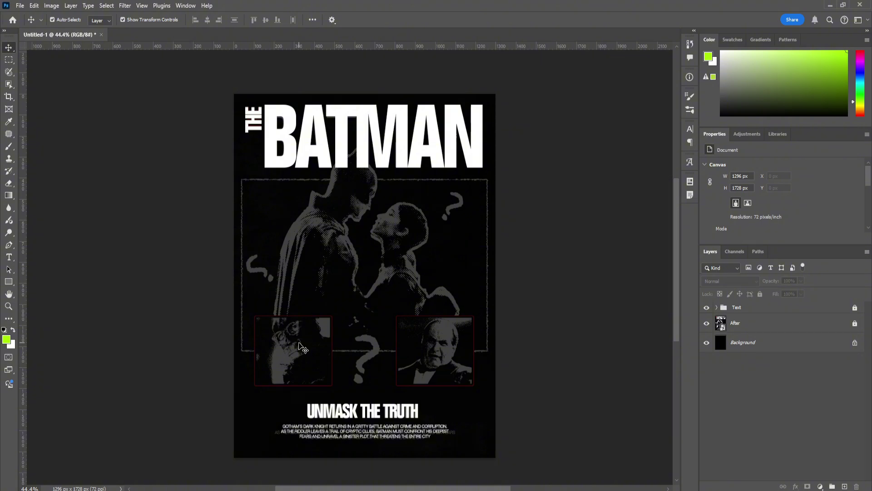
# - Draw a black-filled rectangle with a white stroke, about 1220 × 821 px, over the reference's large main frame, and hide its layer
pyautogui.click(10, 282)
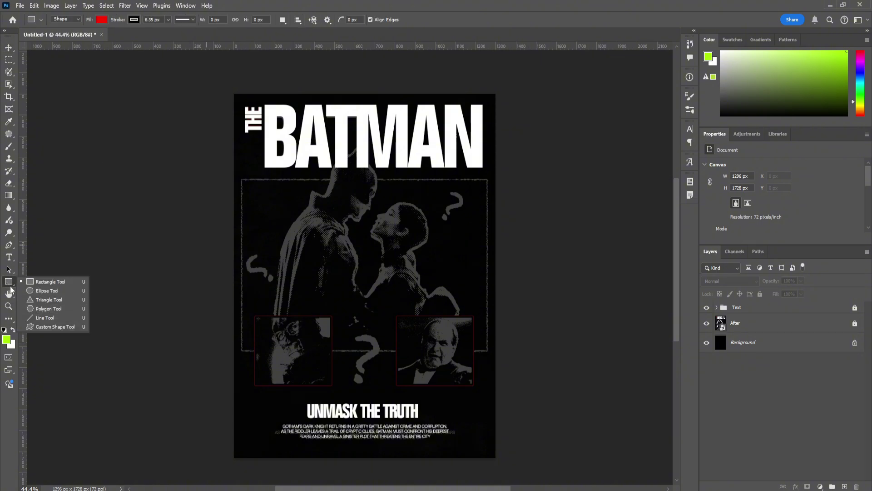
pyautogui.click(37, 282)
pyautogui.click(103, 20)
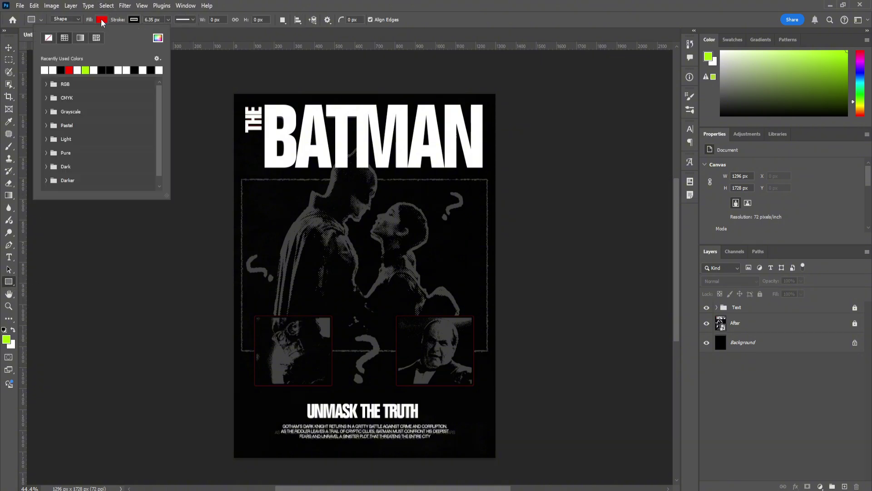
pyautogui.click(62, 70)
pyautogui.click(106, 22)
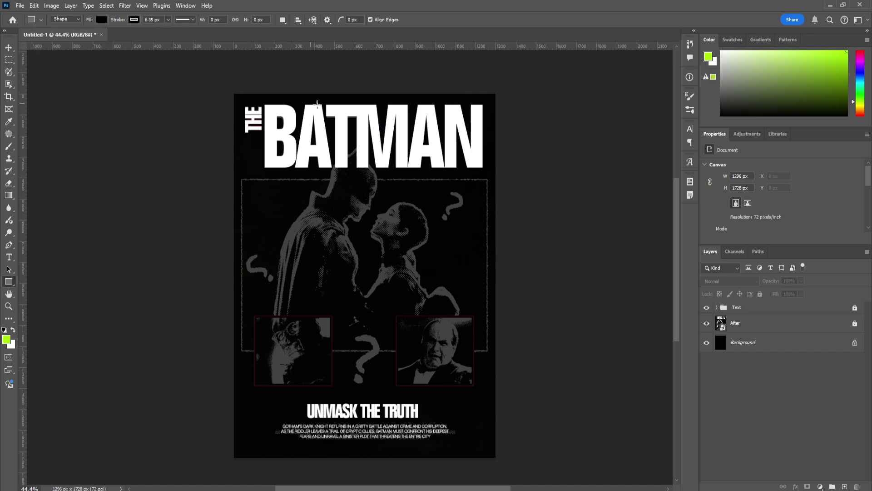
pyautogui.click(134, 20)
pyautogui.click(85, 70)
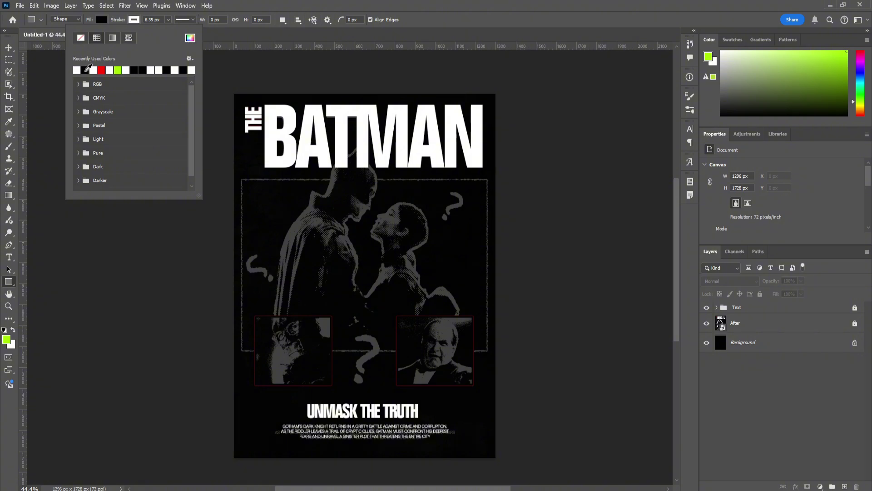
pyautogui.moveTo(241, 179); pyautogui.dragTo(487, 344)
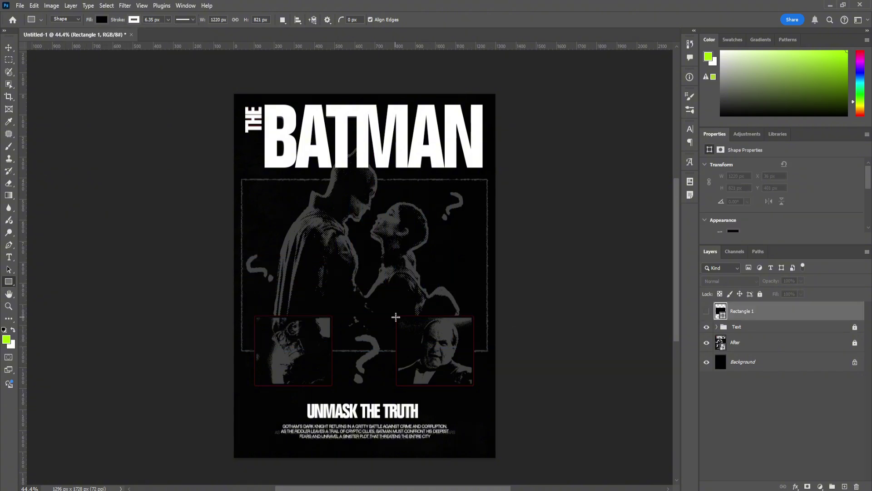
# - Draw a second rectangle about 387 × 335 px over the reference's Penguin picture and round its corners slightly
pyautogui.moveTo(395, 316); pyautogui.dragTo(447, 383)
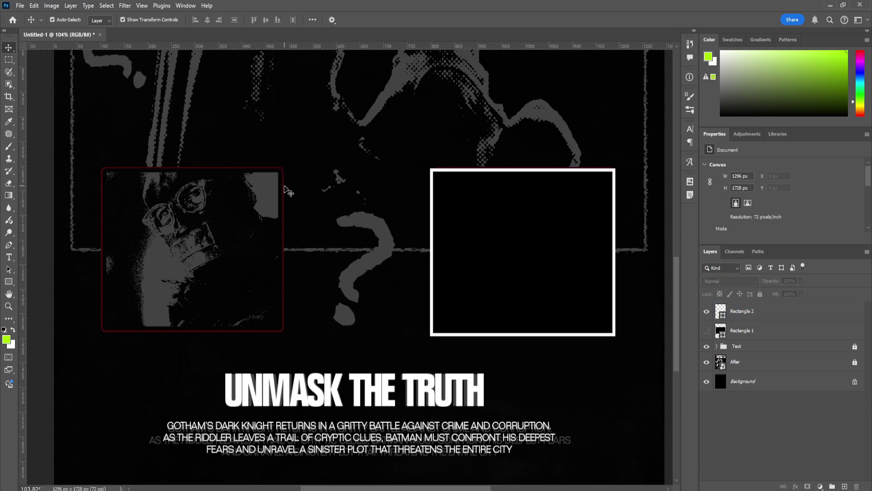
pyautogui.click(441, 171)
pyautogui.click(484, 200)
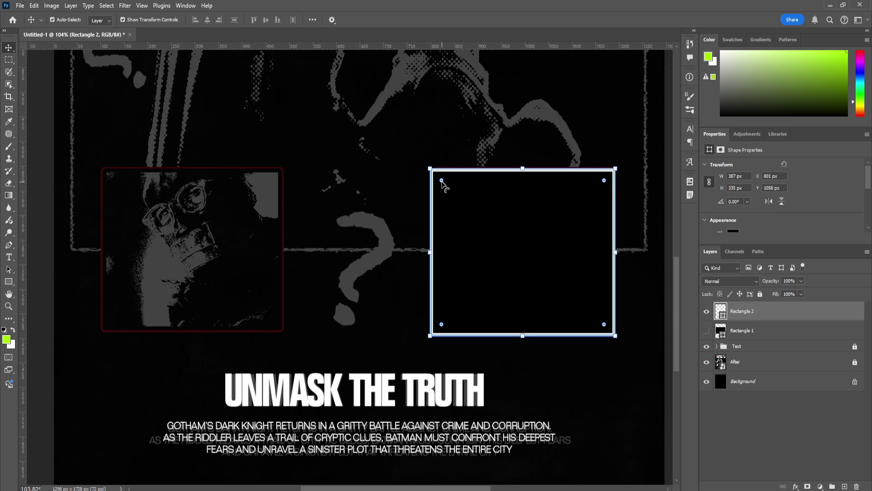
pyautogui.moveTo(442, 181)
pyautogui.mouseDown()
pyautogui.moveTo(452, 191)
pyautogui.moveTo(444, 183)
pyautogui.mouseUp()
# - Change the Penguin frame's stroke to red with a width of 3 px
pyautogui.scroll(-1, 545, 222)
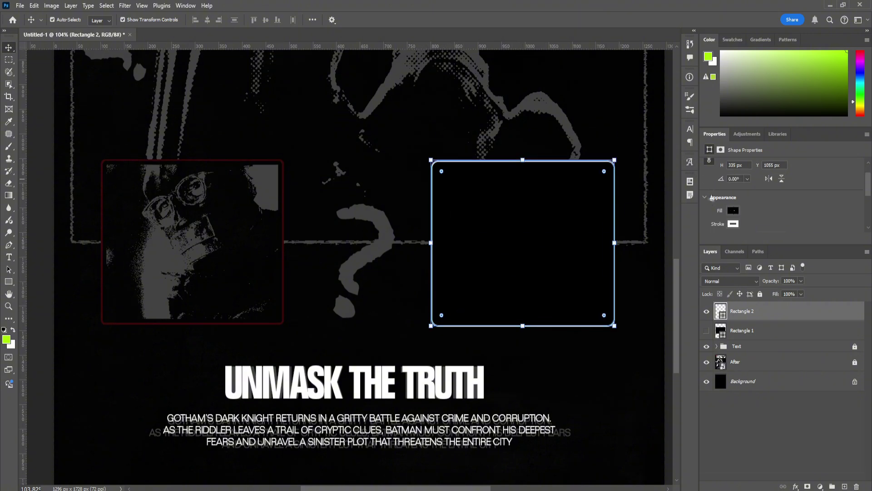
pyautogui.click(733, 225)
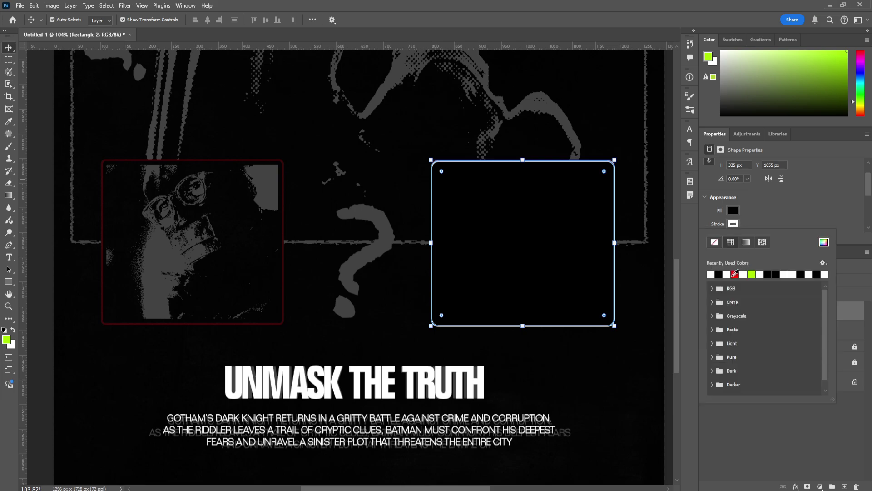
pyautogui.click(736, 274)
pyautogui.press('Escape')
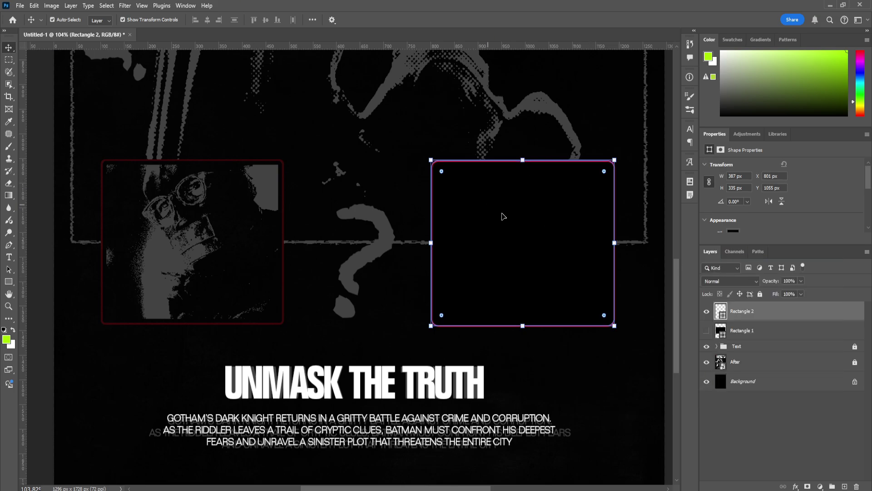
pyautogui.click(12, 284)
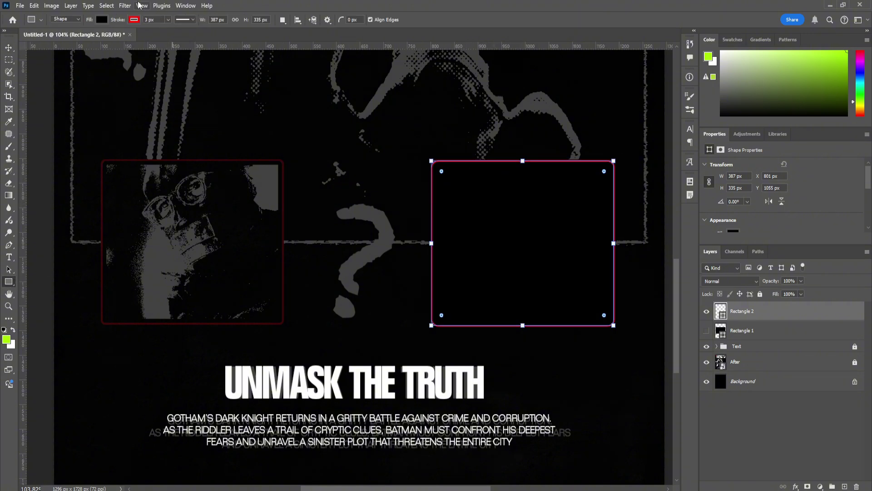
pyautogui.press('v')
pyautogui.scroll(-1, 711, 195)
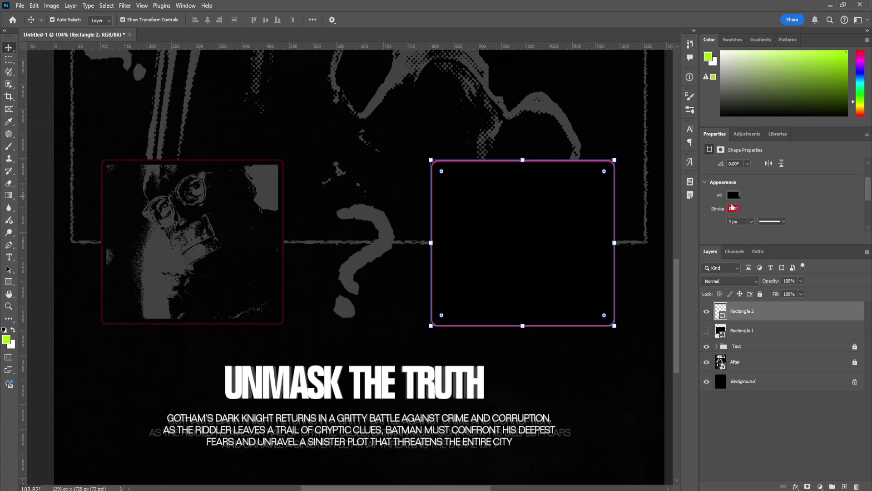
pyautogui.click(529, 237)
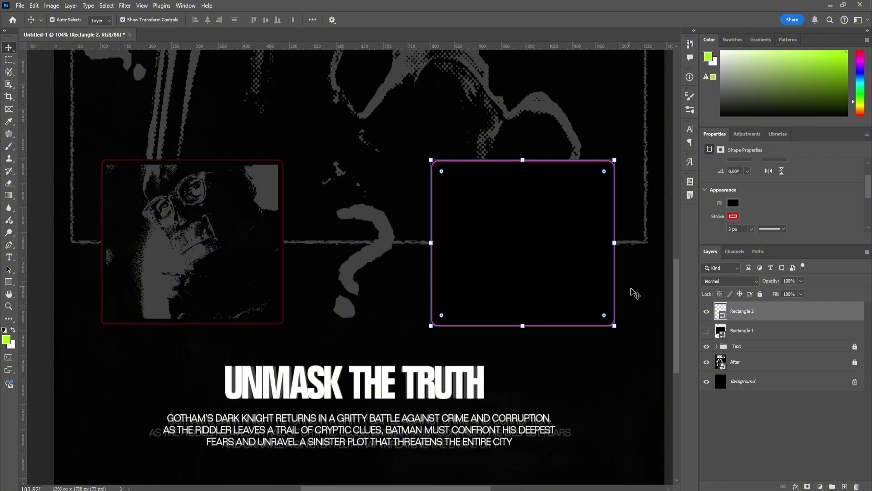
# - Fill the Penguin frame with white and add a black Inner Glow using Normal blending, the Softer technique and the Edge source
pyautogui.scroll(-1, 726, 192)
pyautogui.click(733, 203)
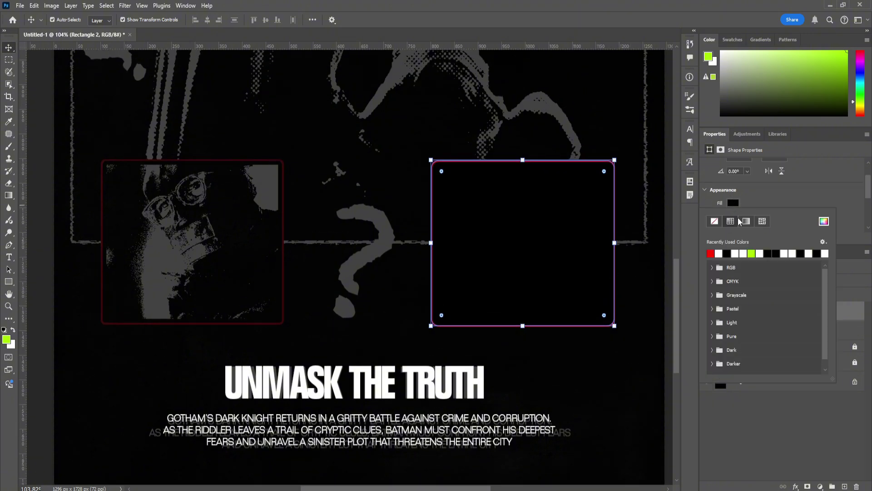
pyautogui.click(718, 253)
pyautogui.doubleClick(807, 313)
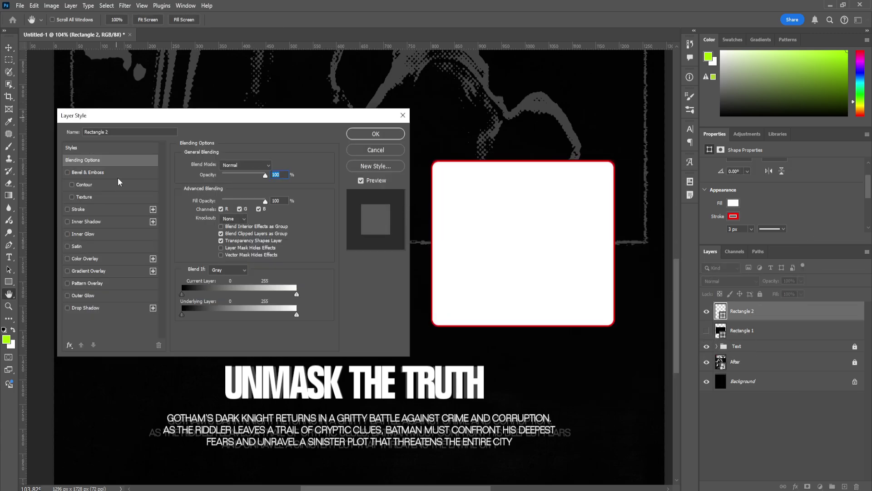
pyautogui.click(97, 234)
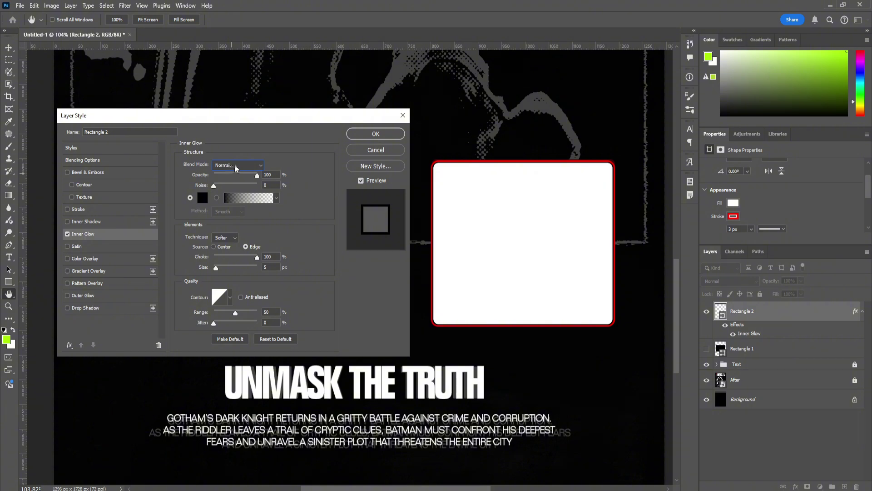
pyautogui.click(202, 197)
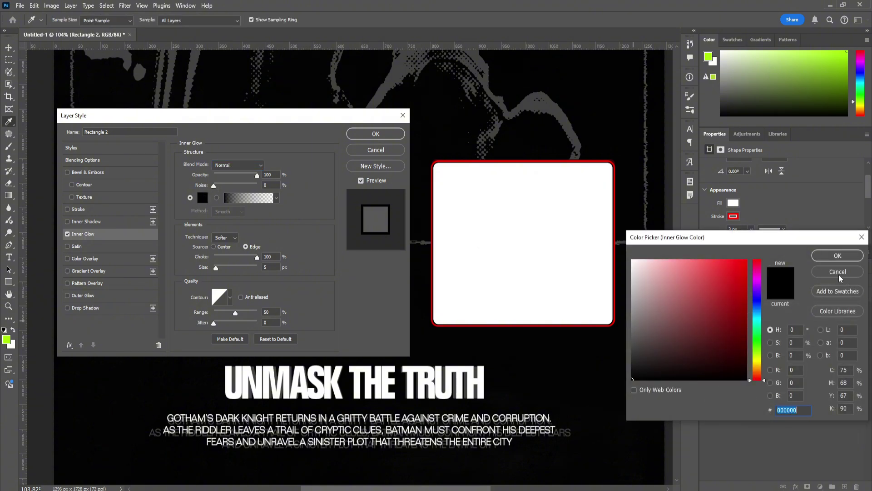
pyautogui.click(838, 273)
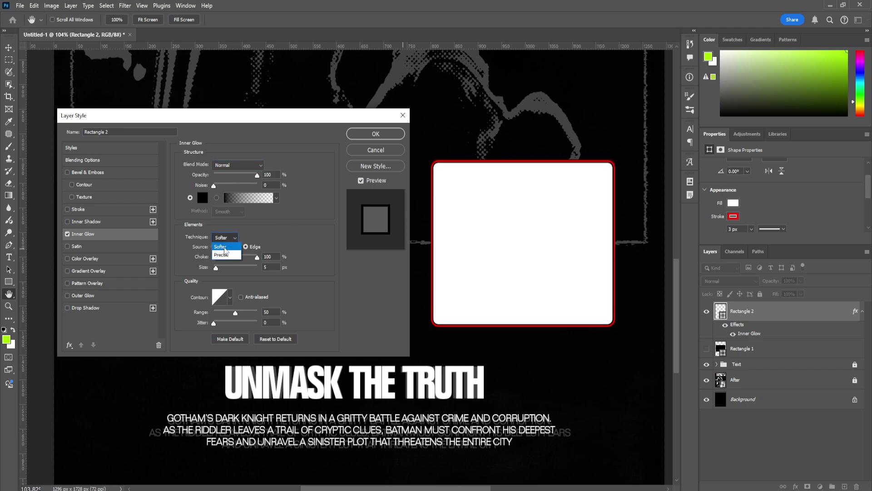
pyautogui.click(220, 246)
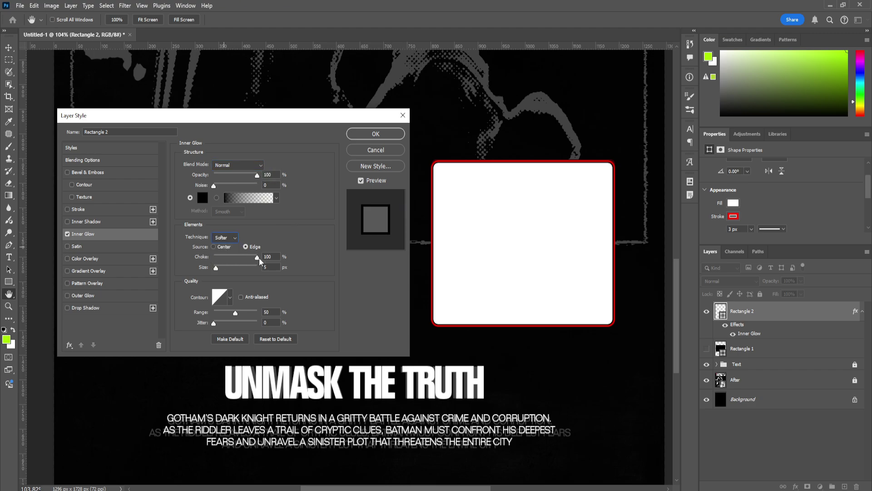
# - Set the Inner Glow choke to 100% and its size to about 27 px, then return the frame's fill to black
pyautogui.moveTo(257, 257); pyautogui.dragTo(260, 257)
pyautogui.press('Tab')
pyautogui.write('40')
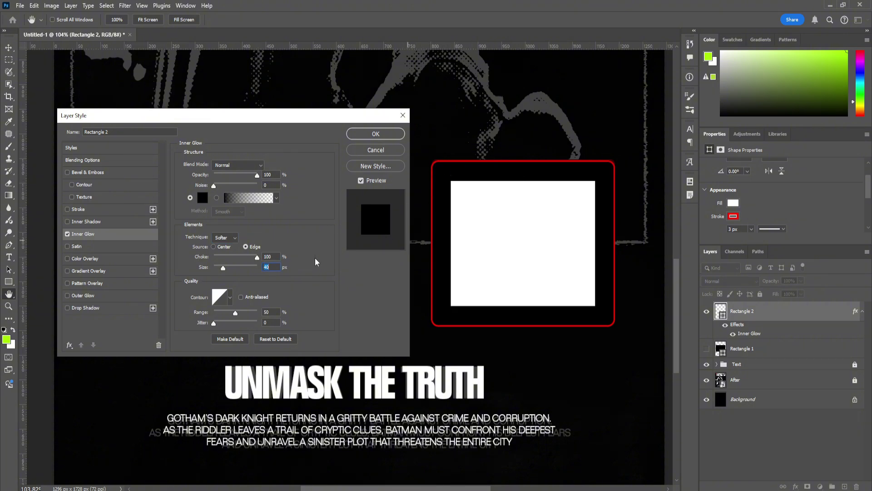
pyautogui.moveTo(248, 256); pyautogui.dragTo(220, 268)
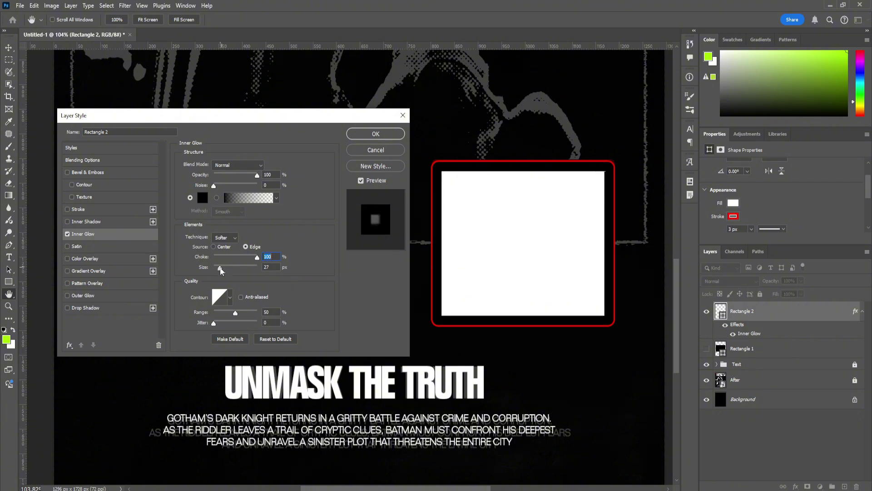
pyautogui.click(376, 134)
pyautogui.click(734, 218)
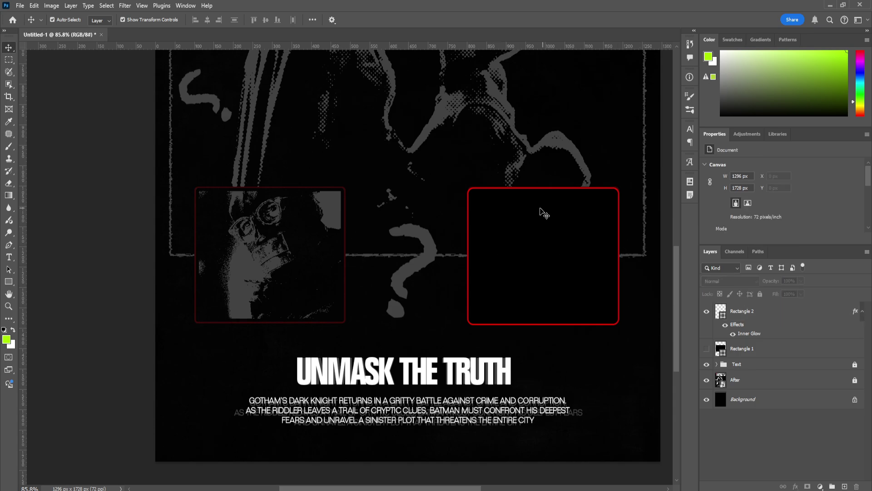
# - Duplicate the red Penguin frame straight across over the reference's Riddler picture, at X 100 px
pyautogui.click(540, 209)
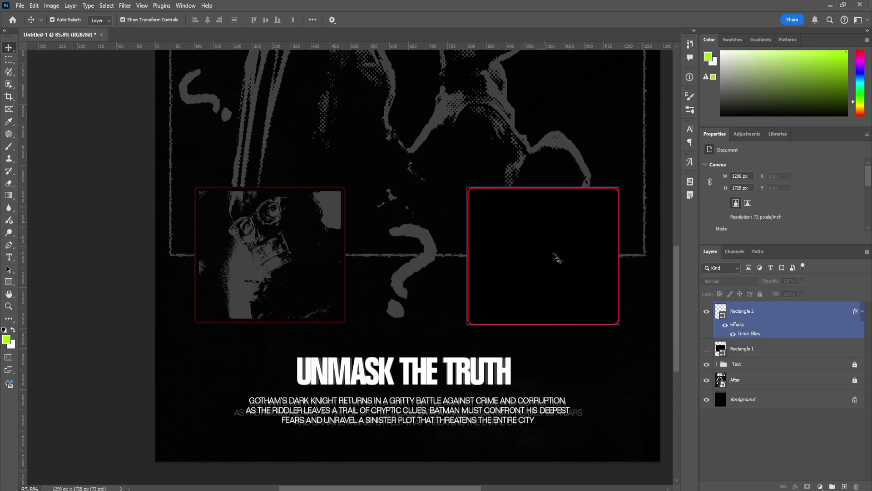
pyautogui.click(541, 242)
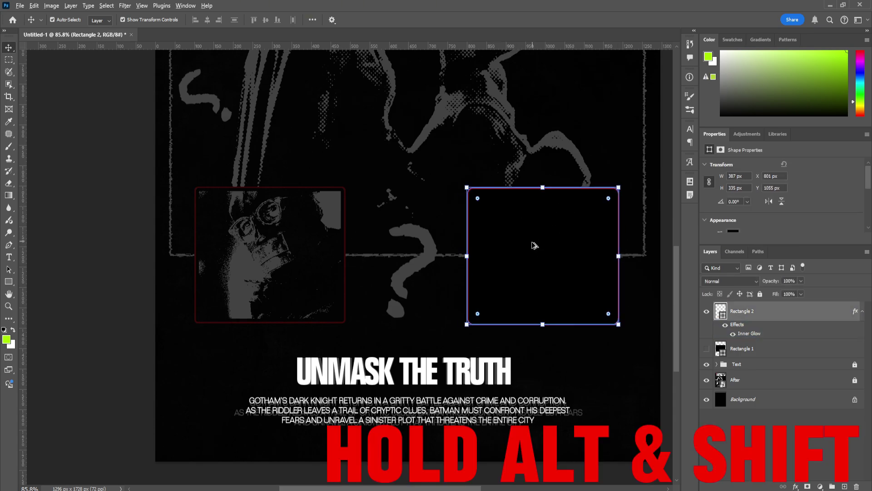
pyautogui.moveTo(535, 255); pyautogui.dragTo(258, 254)
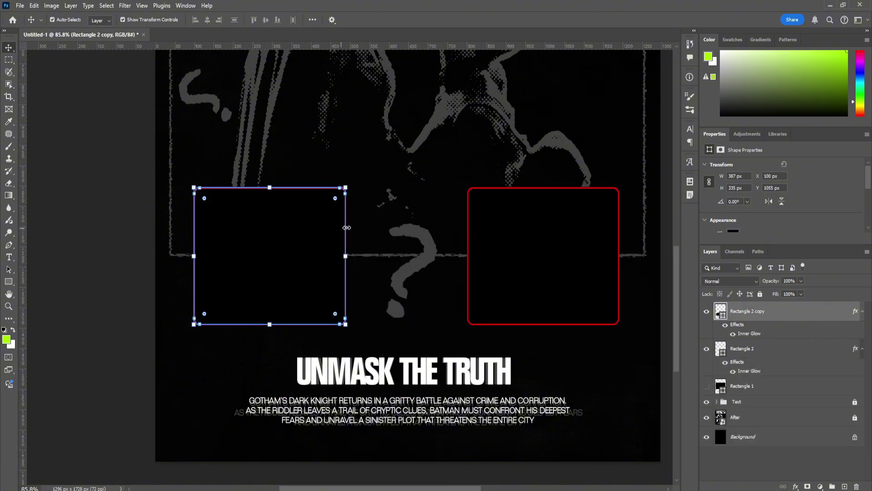
# - Organize the frames into groups named The Riddler, Penguin and Batman, and lock the Penguin and Batman groups
pyautogui.click(516, 250)
pyautogui.moveTo(531, 250); pyautogui.dragTo(409, 146)
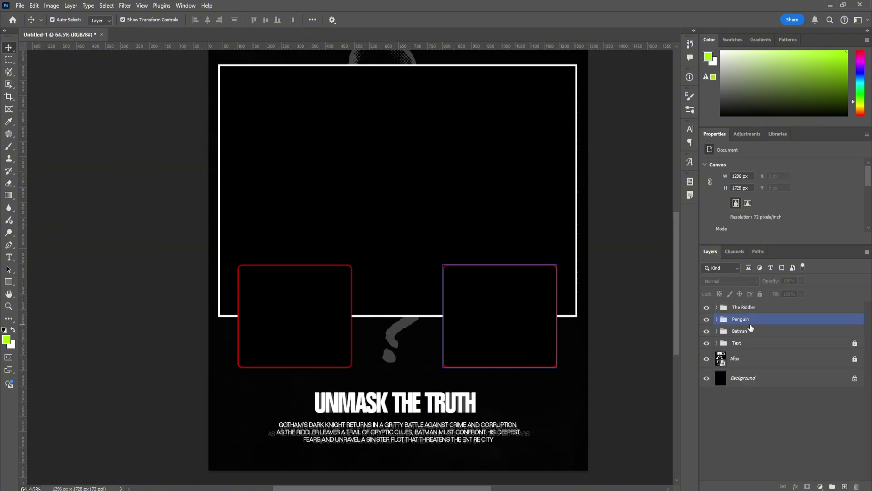
pyautogui.click(750, 329)
pyautogui.click(746, 321)
pyautogui.click(746, 310)
pyautogui.click(748, 320)
pyautogui.keyDown('shift'); pyautogui.click(749, 331); pyautogui.keyUp('shift')
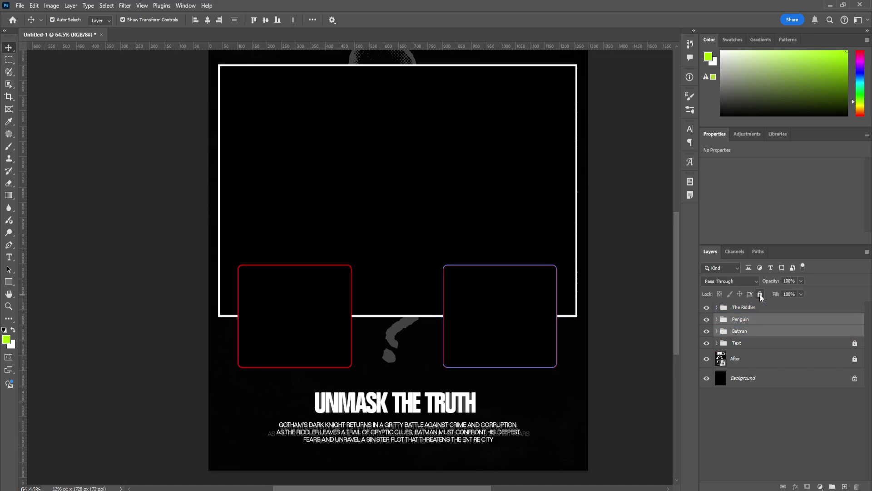
# - Place the Riddler_promo_-_The_Batman image as an embedded object above the rectangle in The Riddler group
pyautogui.click(302, 296)
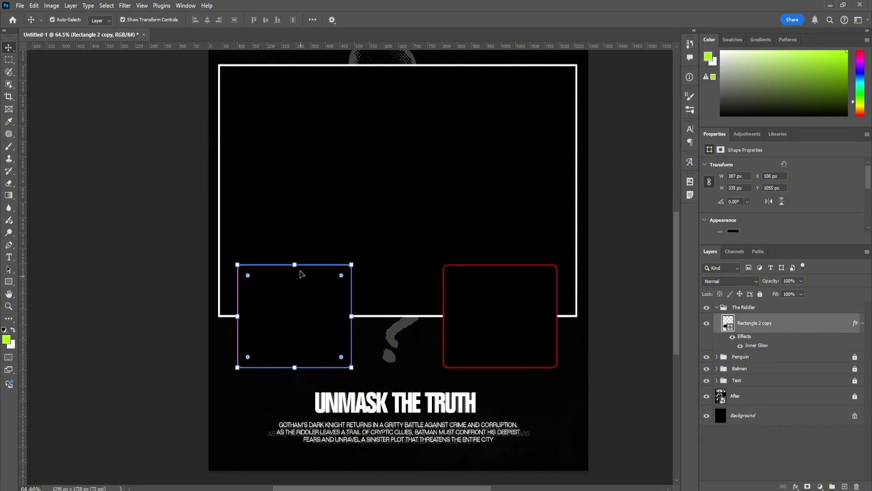
pyautogui.click(20, 6)
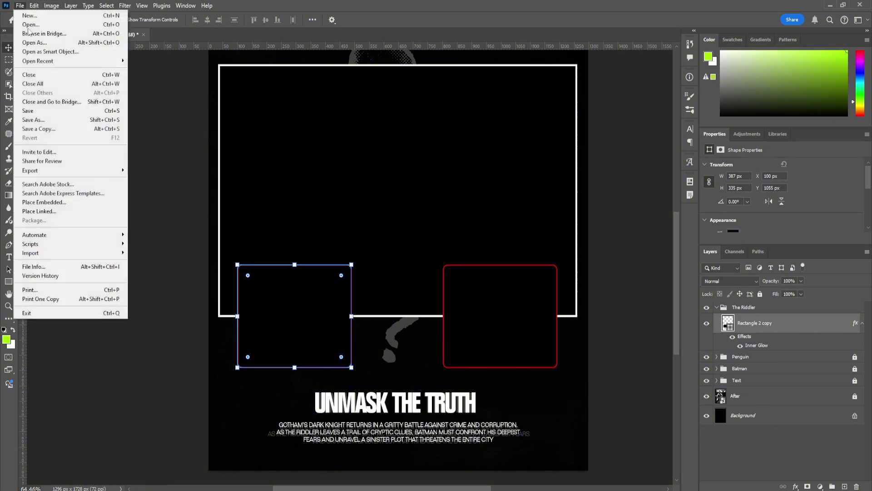
pyautogui.click(61, 203)
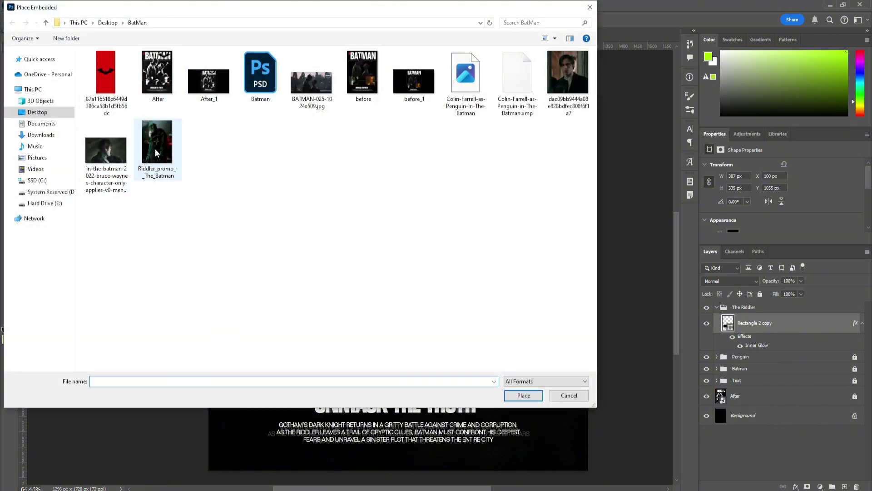
pyautogui.doubleClick(156, 152)
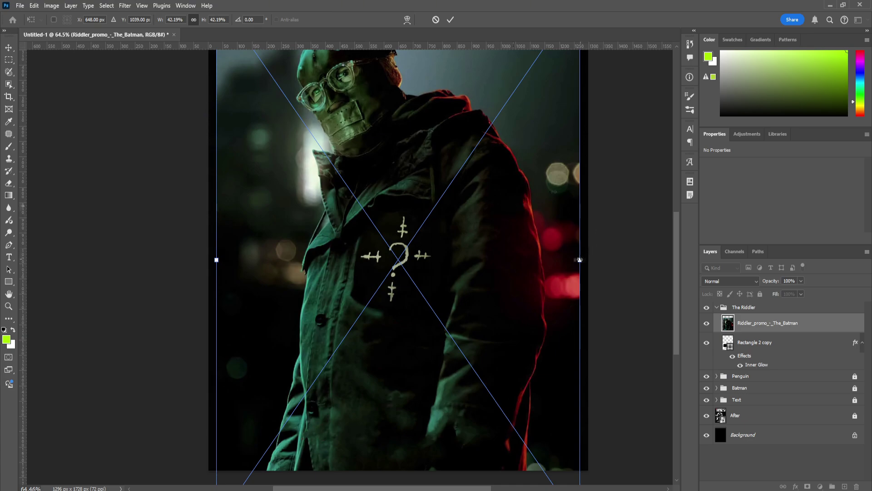
# - Scale the Riddler image down to about 18.62% and position it over the Riddler frame
pyautogui.moveTo(580, 259); pyautogui.dragTo(414, 232)
pyautogui.moveTo(375, 167); pyautogui.dragTo(365, 188)
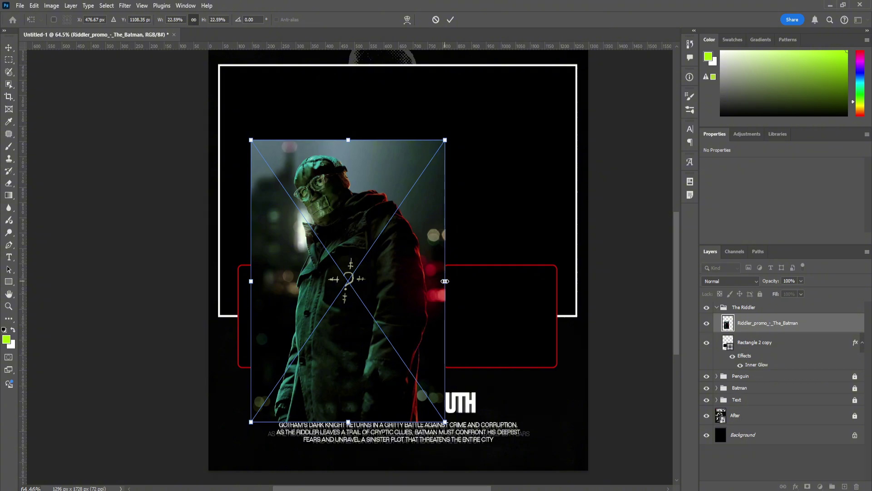
pyautogui.moveTo(454, 281); pyautogui.dragTo(405, 326)
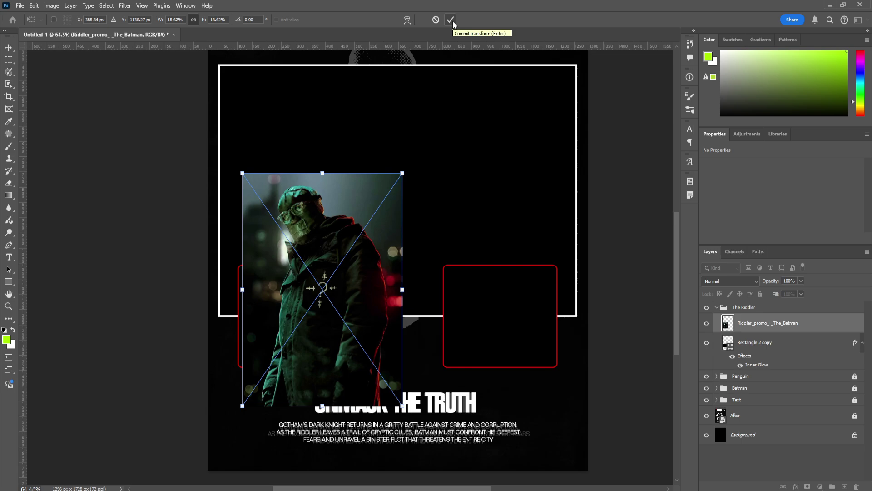
pyautogui.hotkey('ctrl', 'Return')
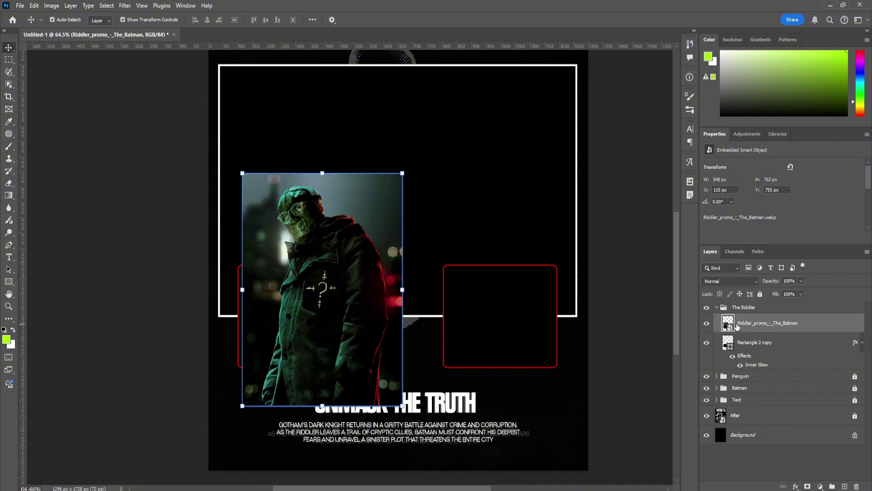
# - Clip the Riddler image to the rectangle beneath it and enlarge it to 665 × 927 px inside the frame
pyautogui.rightClick(818, 324)
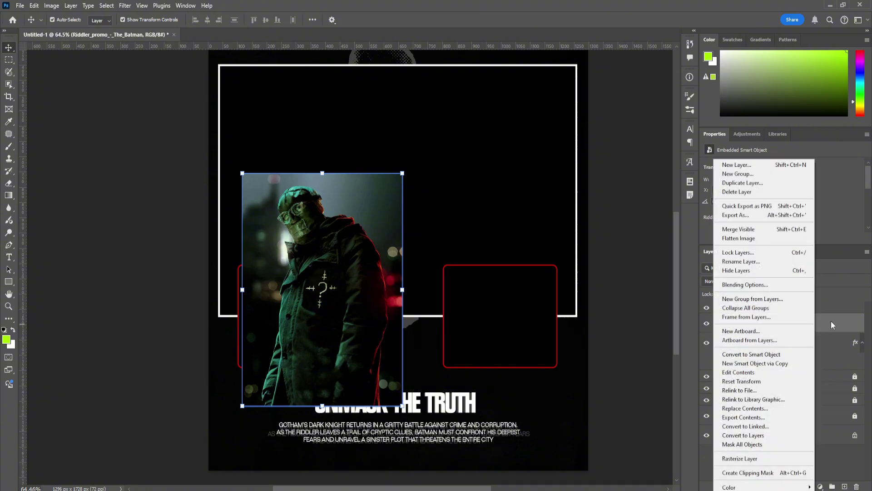
pyautogui.click(750, 474)
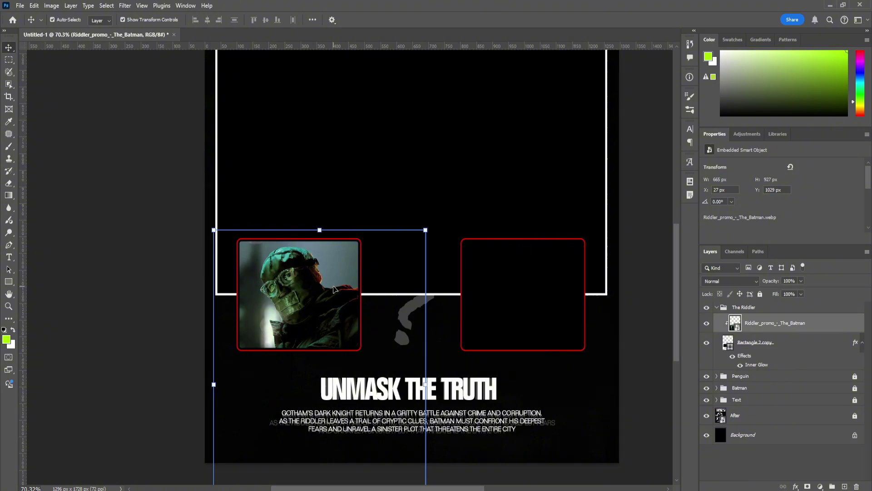
pyautogui.click(145, 266)
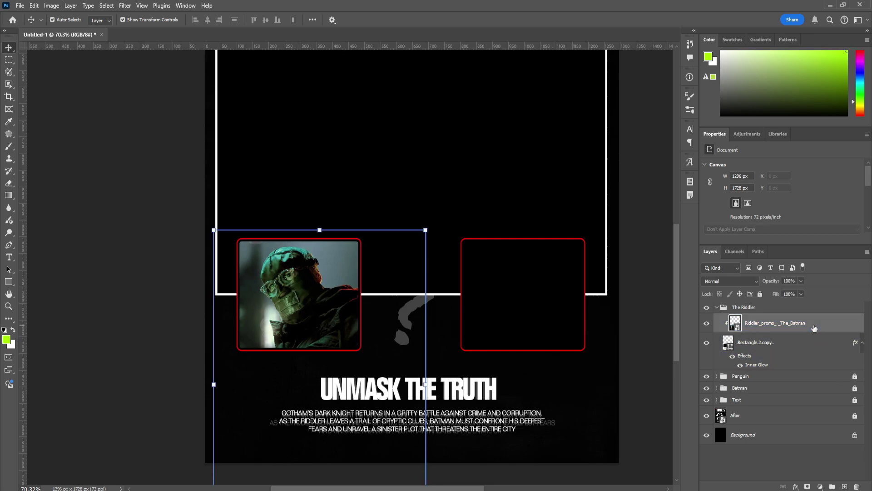
# - Apply an Add Noise filter to the Riddler image with a 10% amount and uniform distribution
pyautogui.click(781, 327)
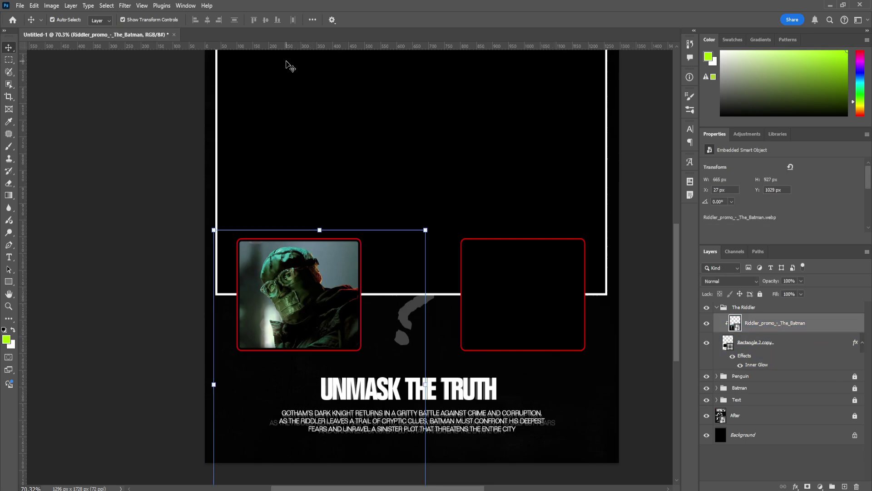
pyautogui.click(125, 6)
pyautogui.moveTo(141, 144)
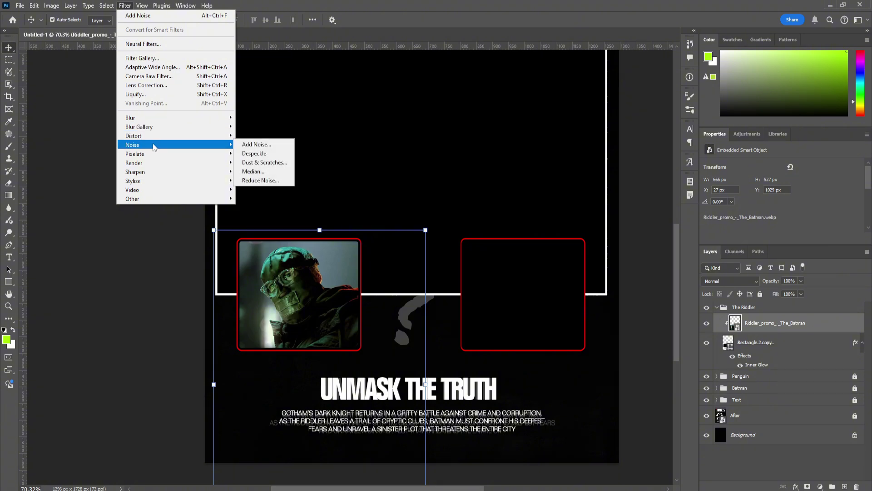
pyautogui.click(273, 145)
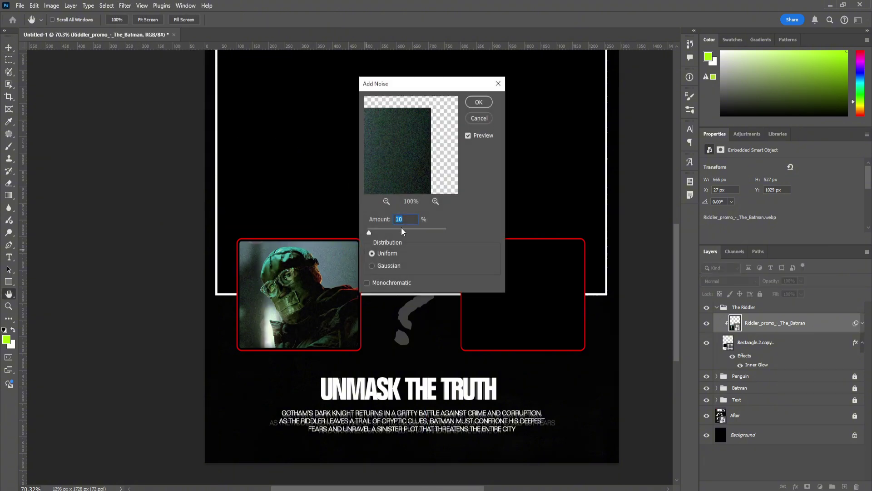
pyautogui.write('20')
pyautogui.write('10')
pyautogui.click(383, 219)
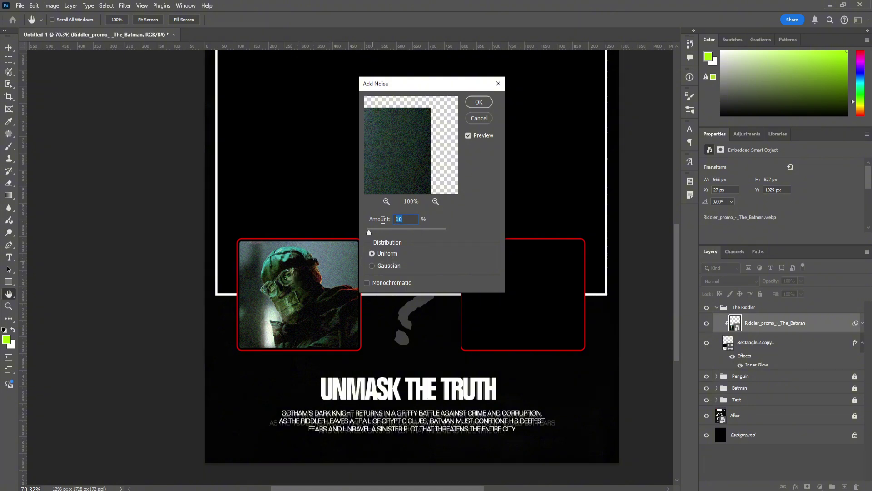
pyautogui.click(480, 104)
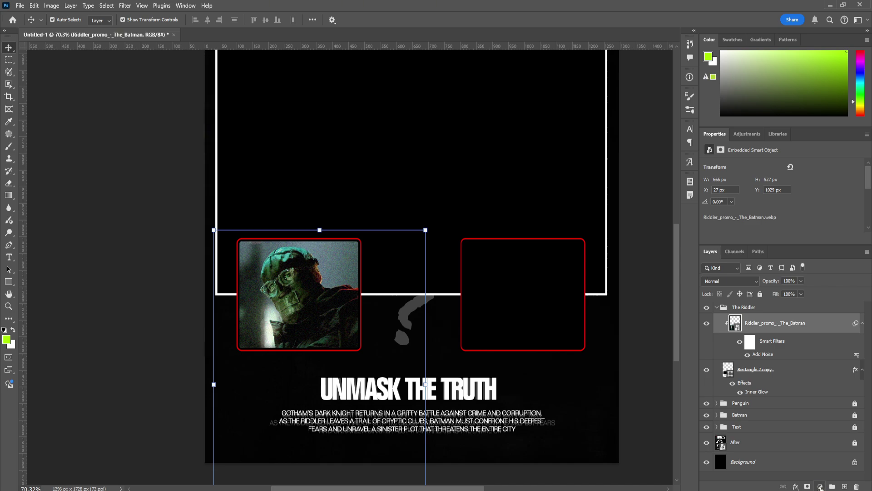
# - Add a Threshold adjustment above the Riddler image, clip it to the frame, and set its level to 58
pyautogui.click(821, 486)
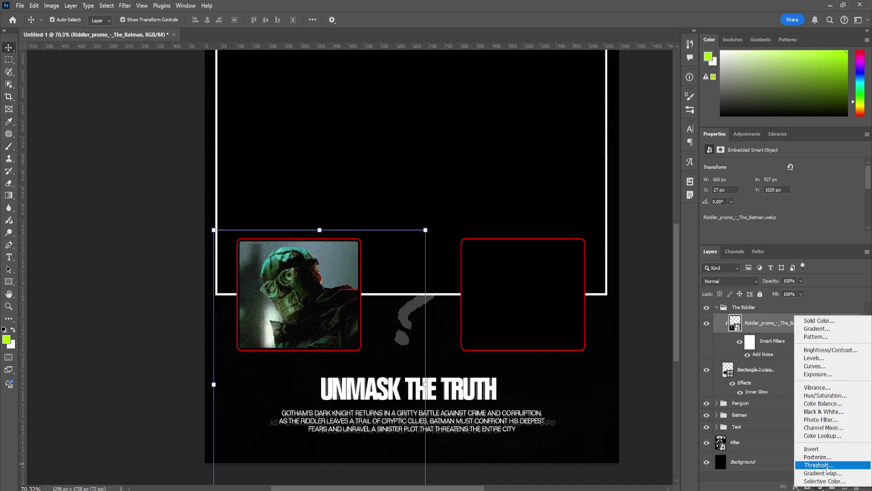
pyautogui.click(818, 464)
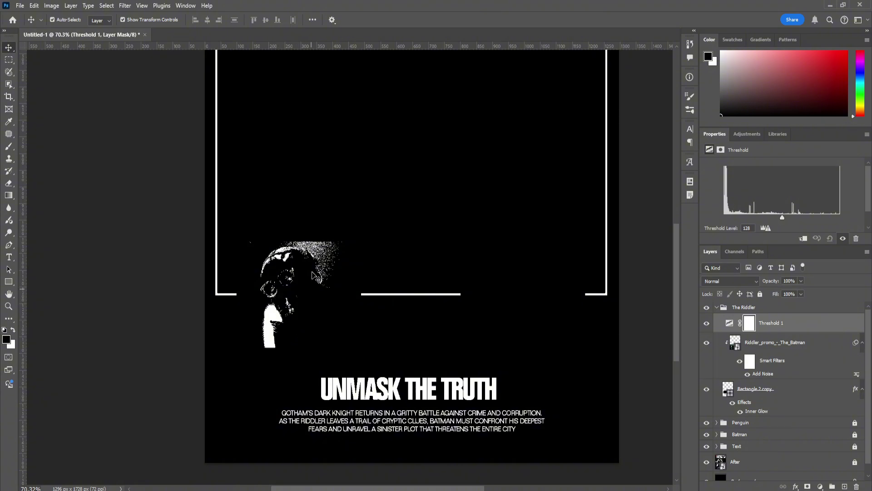
pyautogui.click(820, 327)
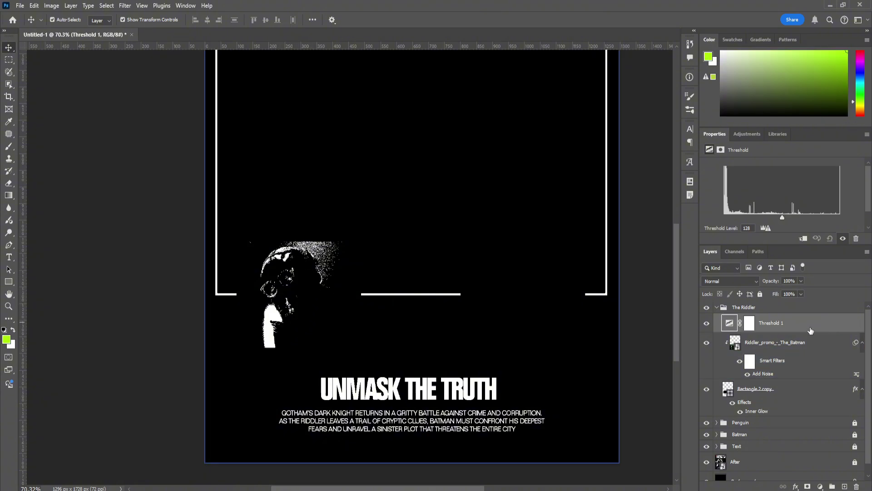
pyautogui.rightClick(803, 323)
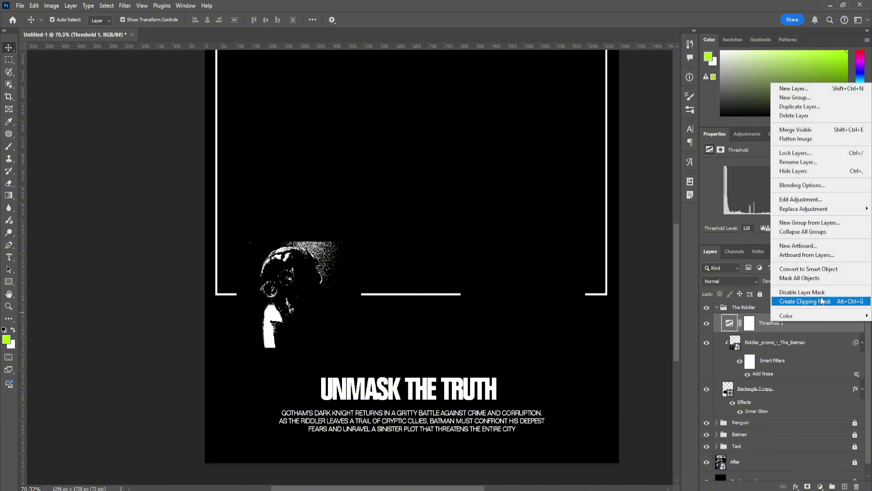
pyautogui.click(802, 301)
pyautogui.moveTo(783, 209); pyautogui.dragTo(751, 209)
pyautogui.scroll(3, 141, 257)
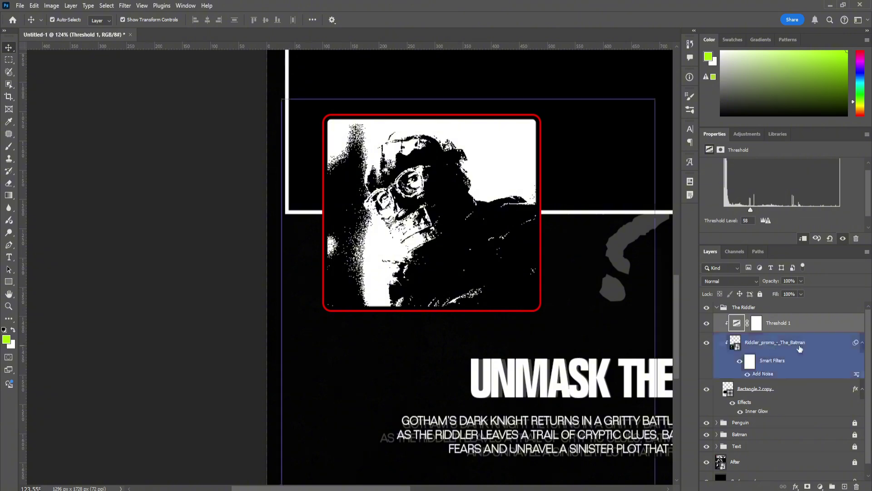
# - Enlarge the Riddler image slightly inside its frame and lock The Riddler group
pyautogui.click(787, 337)
pyautogui.click(747, 375)
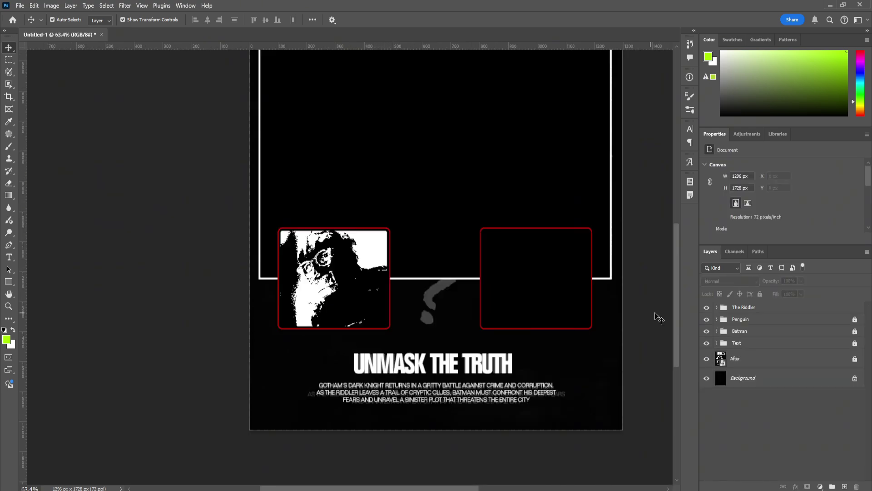
pyautogui.click(728, 323)
pyautogui.click(778, 310)
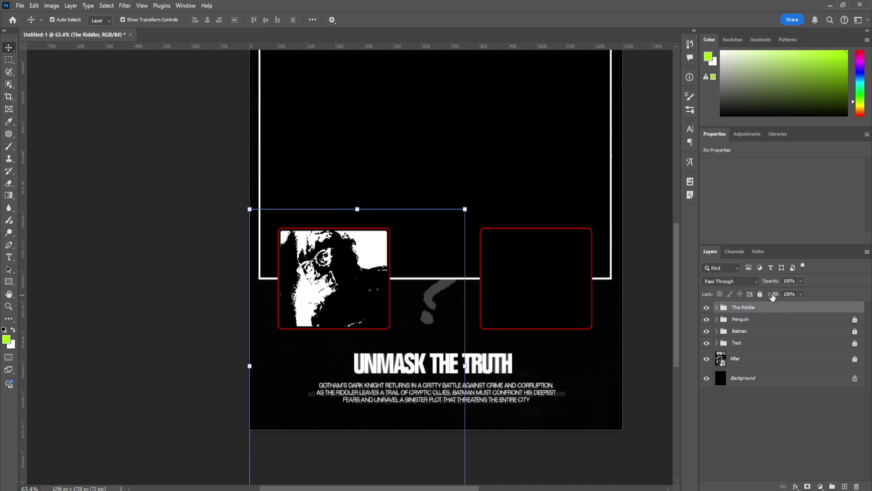
pyautogui.click(760, 293)
# - Unlock the Penguin group and give its frame a clipped Penguin image with the same noise and Threshold treatment
pyautogui.click(718, 323)
pyautogui.click(856, 321)
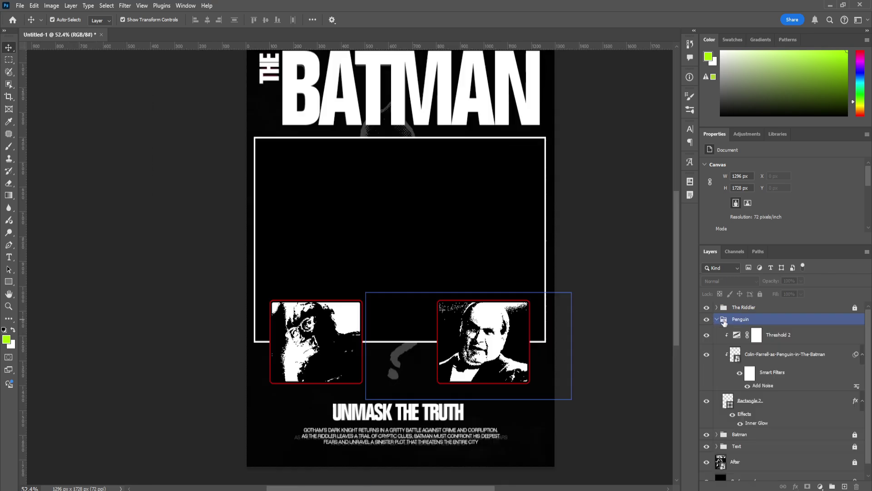
pyautogui.click(718, 320)
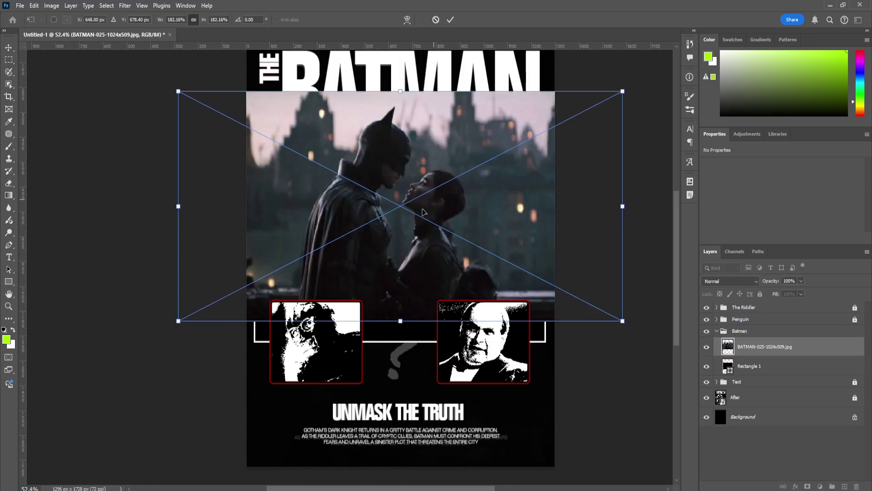
# - Place the BATMAN-025-1024x509.jpg image in the Batman group above Rectangle 1, at X -269 px, Y 215 px
pyautogui.moveTo(422, 211); pyautogui.dragTo(429, 212)
pyautogui.click(451, 20)
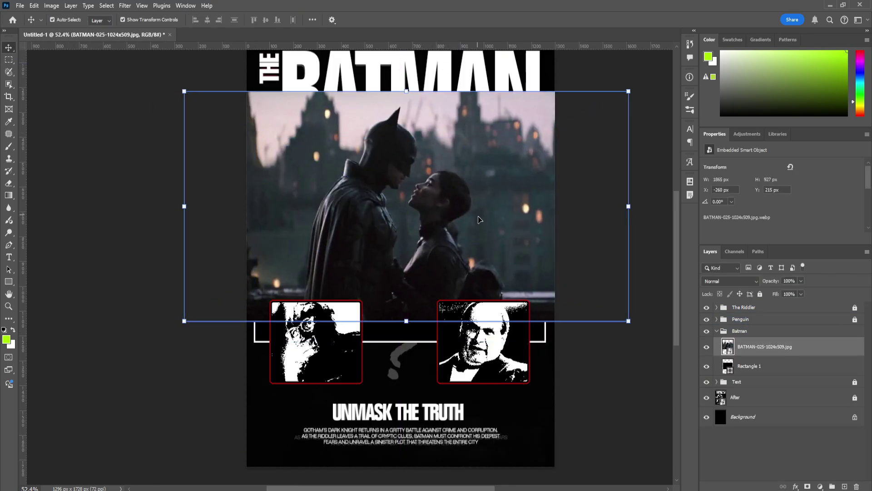
pyautogui.click(121, 190)
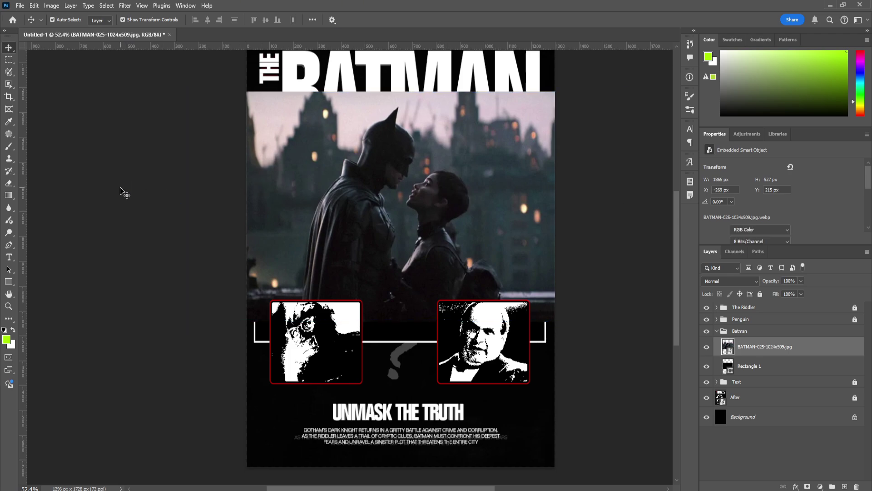
pyautogui.click(346, 207)
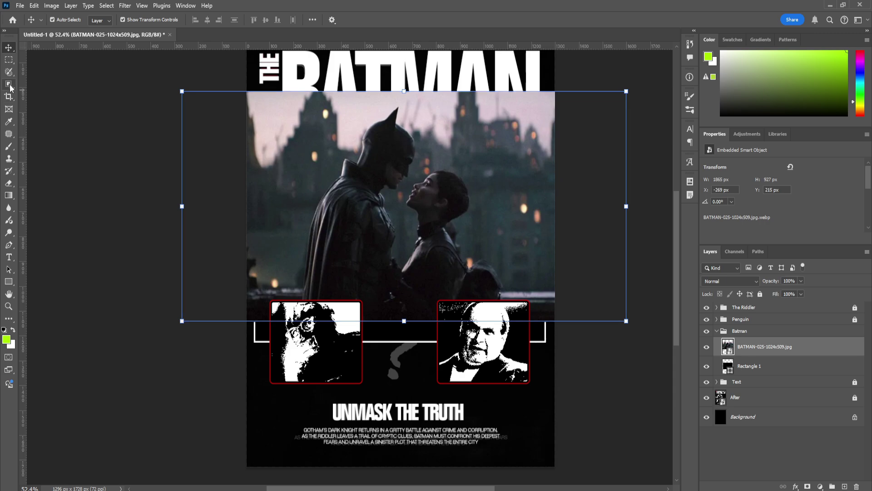
# - Try to cut out Batman and the woman with the Object Selection tool and a layer mask
pyautogui.click(9, 86)
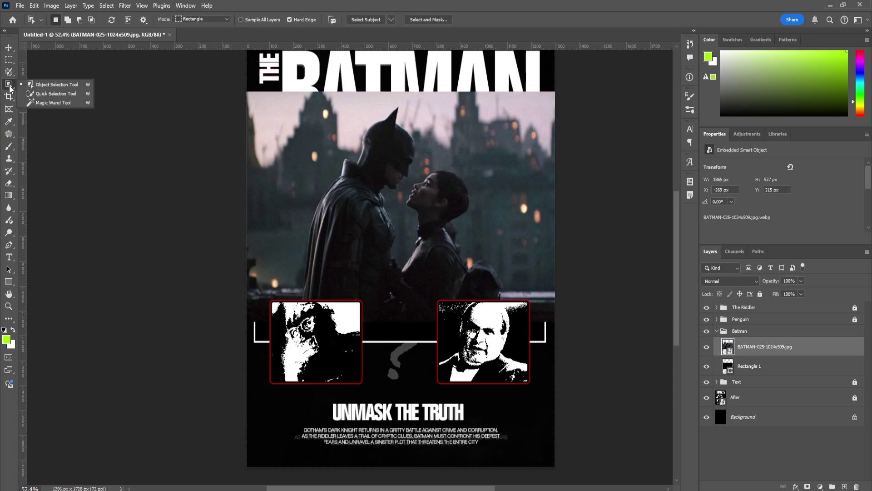
pyautogui.click(53, 85)
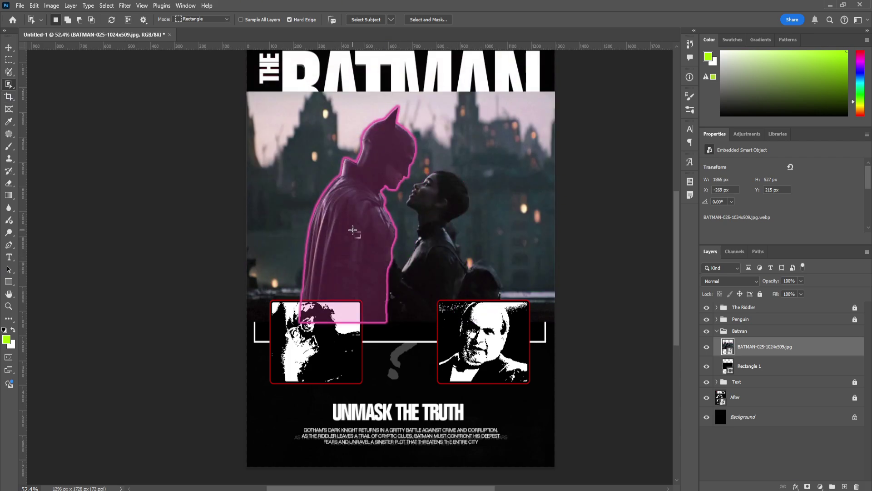
pyautogui.press('shift')
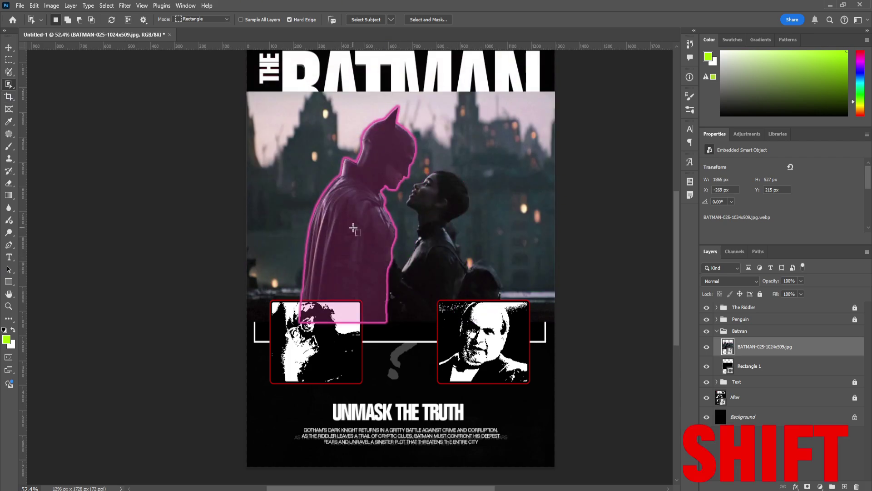
pyautogui.keyDown('shift'); pyautogui.click(354, 228); pyautogui.keyUp('shift')
pyautogui.keyDown('shift'); pyautogui.click(439, 254); pyautogui.keyUp('shift')
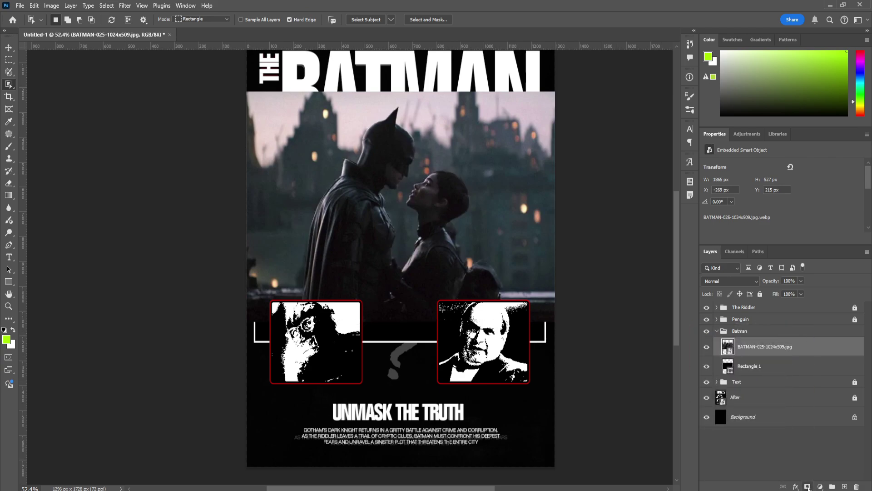
pyautogui.click(807, 486)
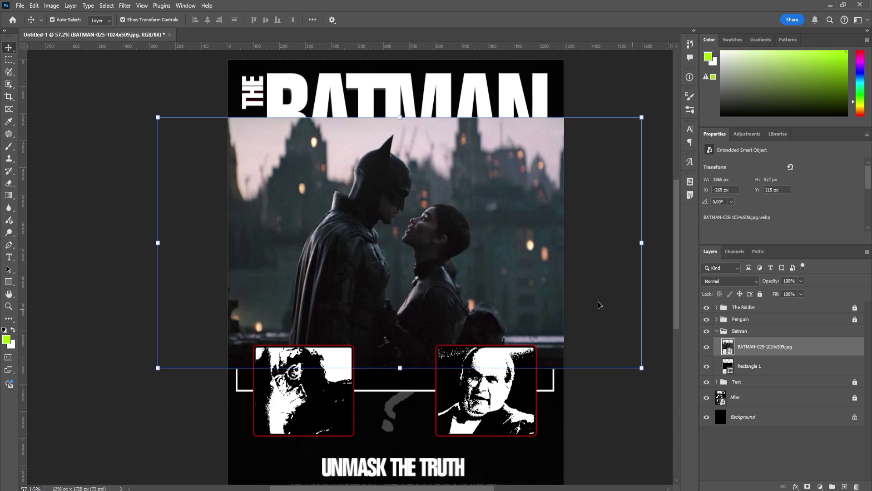
# - Start Select and Mask on the Batman image with subject selection set to Cloud (Detailed results)
pyautogui.click(111, 6)
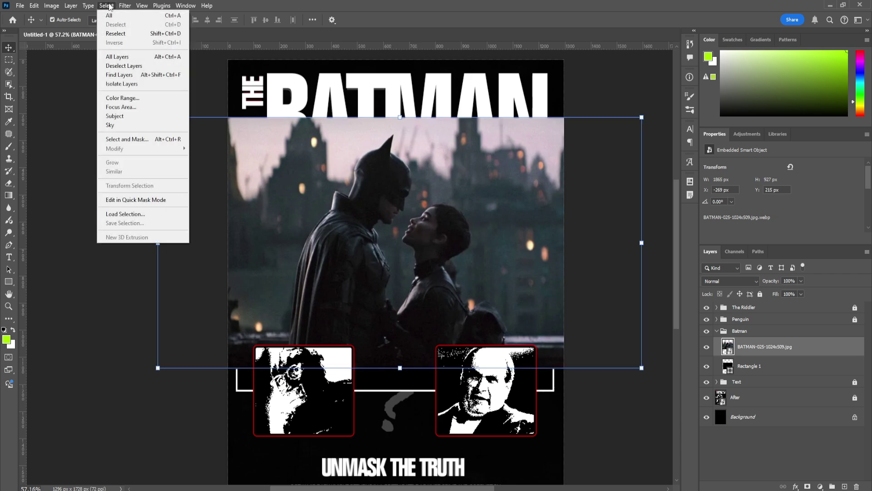
pyautogui.click(133, 141)
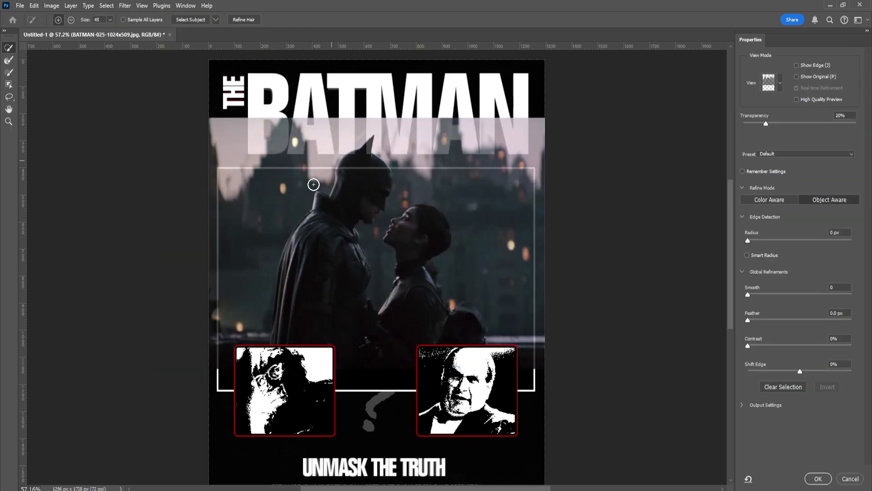
pyautogui.click(216, 20)
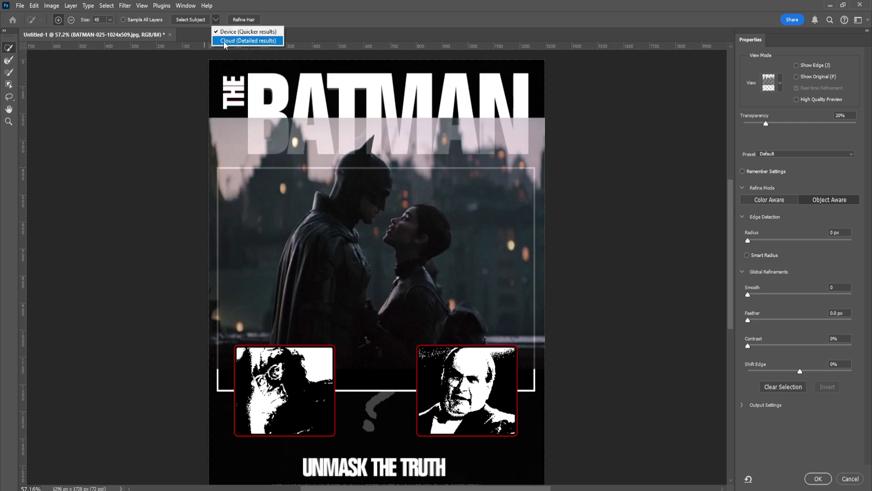
pyautogui.click(223, 41)
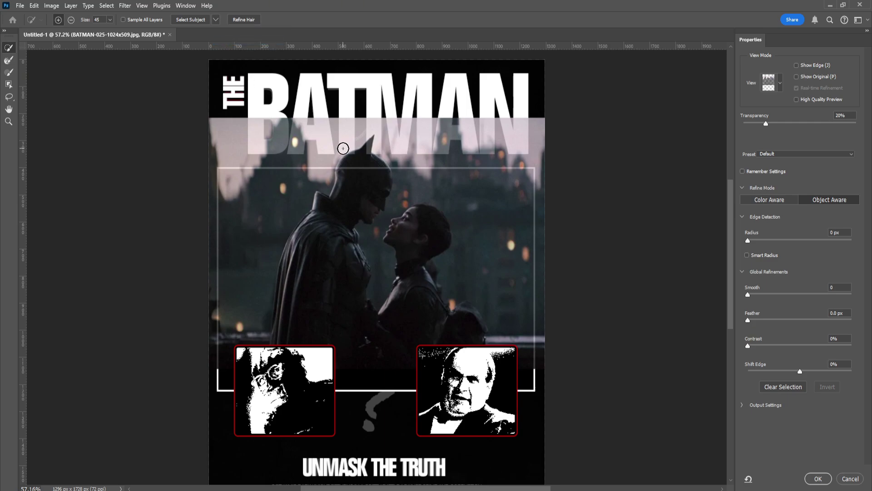
# - Select the two figures as the subject and mask out their background with Smooth 10 and Contrast 10%
pyautogui.click(758, 239)
pyautogui.click(758, 295)
pyautogui.click(758, 346)
pyautogui.click(190, 23)
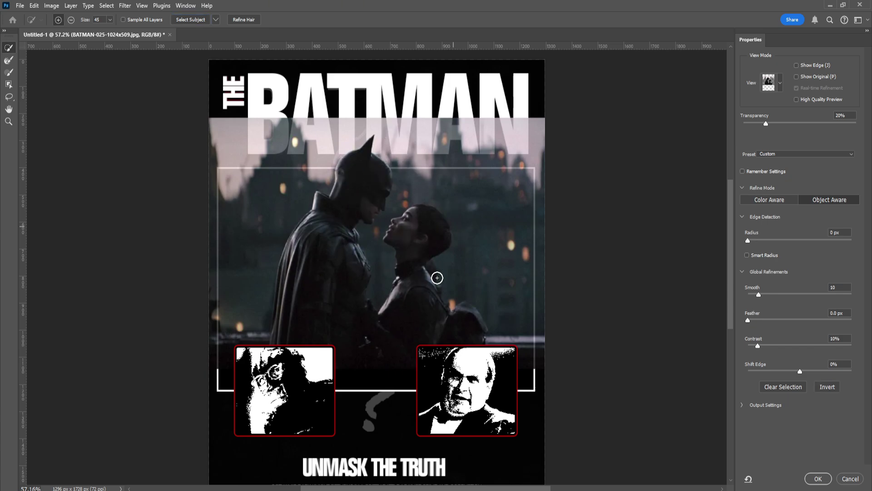
pyautogui.click(824, 481)
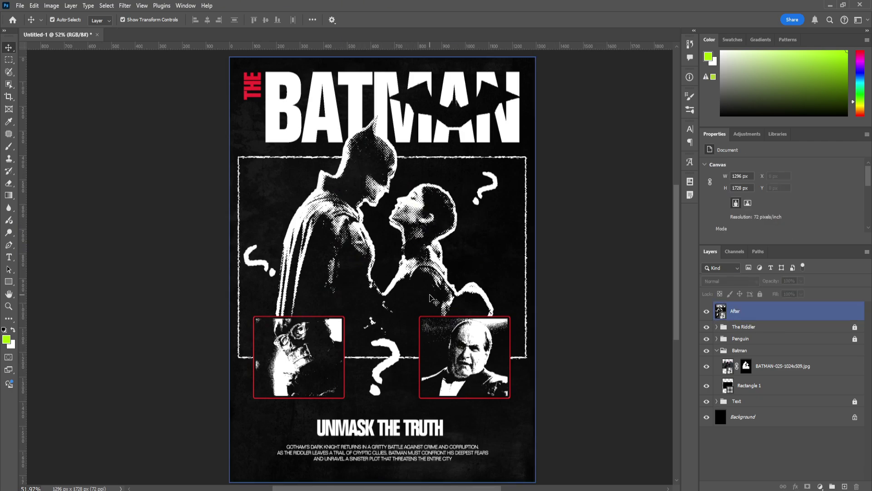
# - Hide the After reference layer at the top of the layer stack
pyautogui.click(726, 325)
pyautogui.click(736, 310)
pyautogui.click(706, 310)
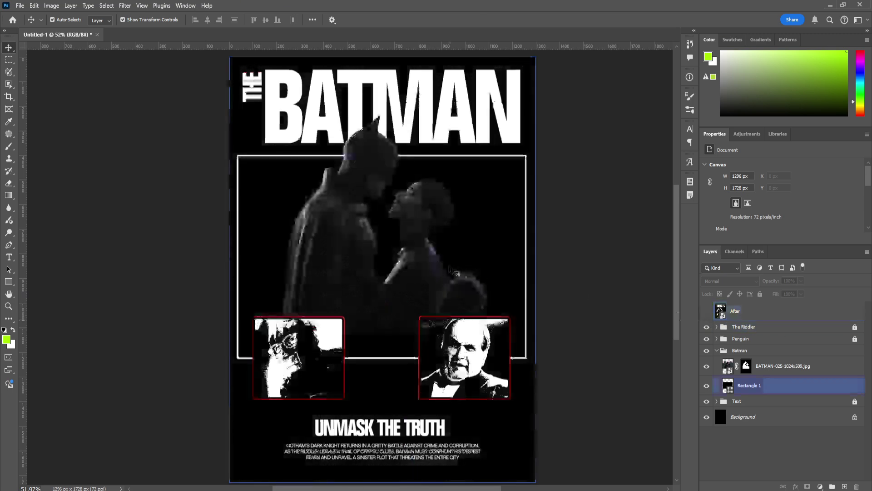
# - Apply an Add Noise filter to the masked Batman image with a 10% amount and uniform distribution
pyautogui.click(427, 276)
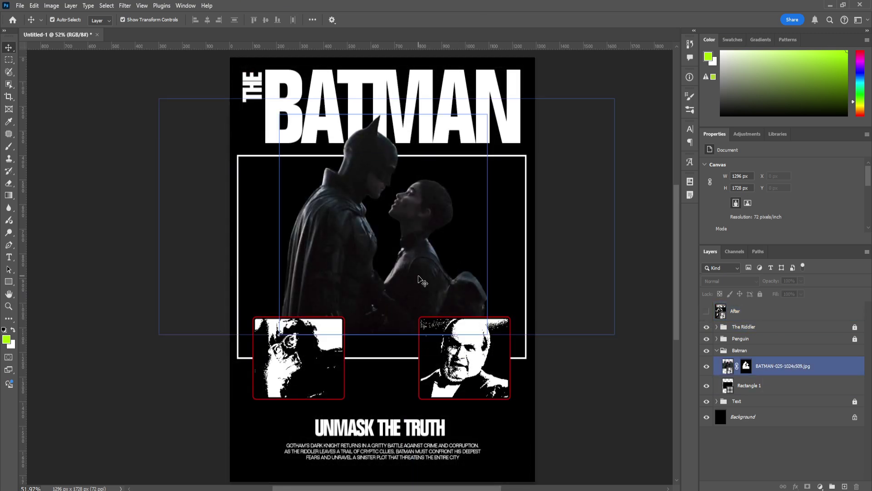
pyautogui.click(125, 6)
pyautogui.moveTo(150, 147)
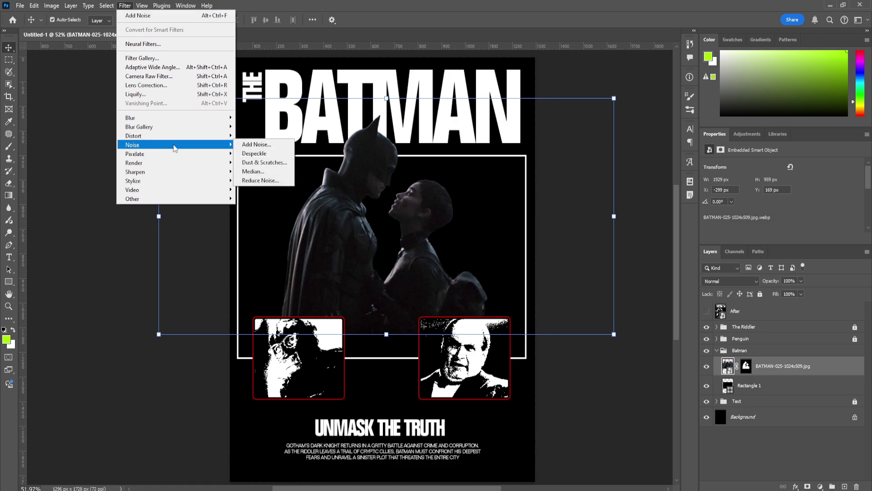
pyautogui.click(254, 146)
pyautogui.click(478, 102)
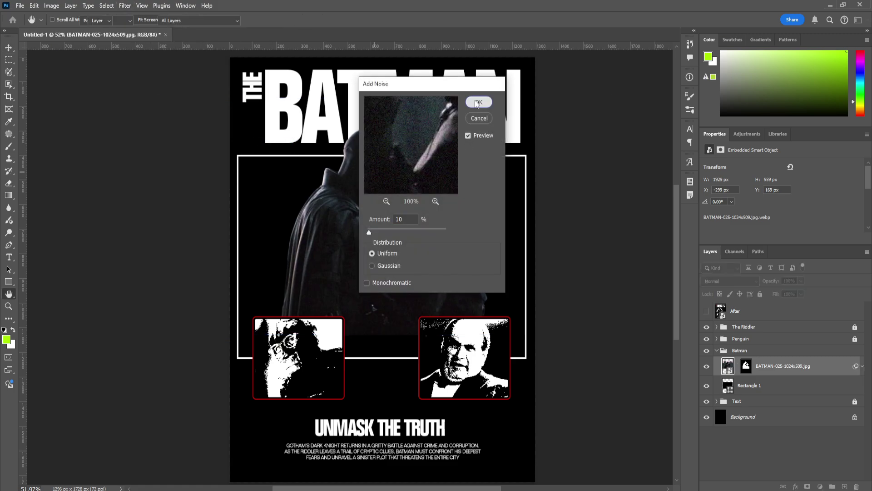
pyautogui.click(125, 6)
pyautogui.click(142, 57)
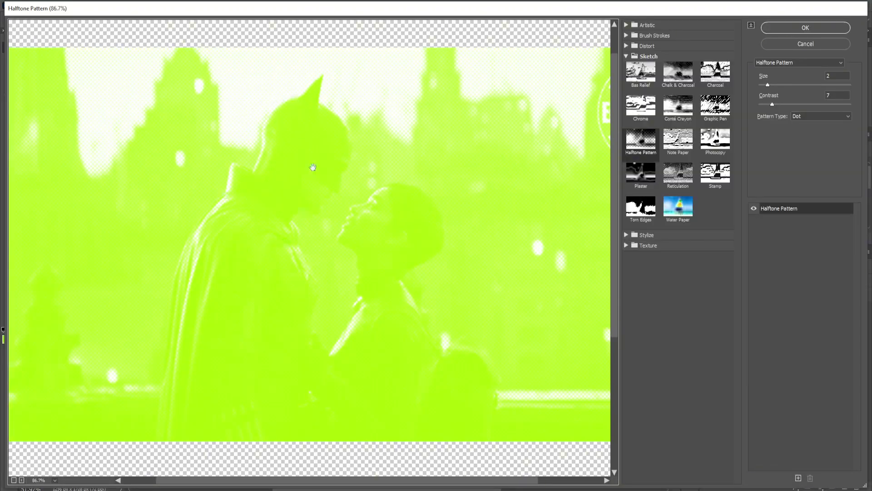
pyautogui.press('Escape')
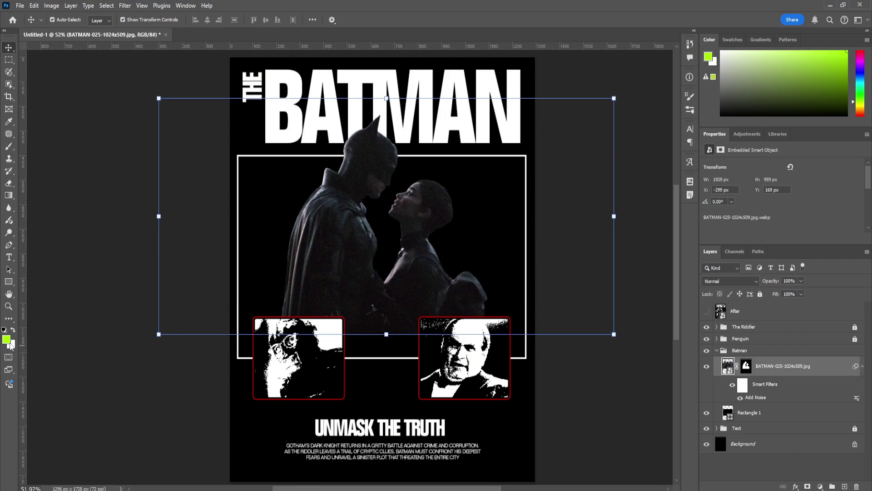
# - Reset the foreground and background colours to black and white and apply a Halftone Pattern filter with Size 2, Contrast 7 and Dot pattern
pyautogui.click(4, 330)
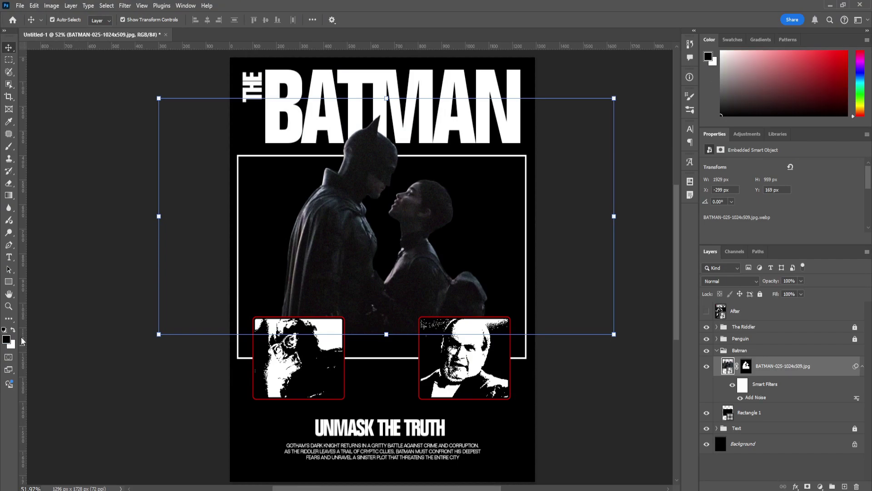
pyautogui.click(124, 8)
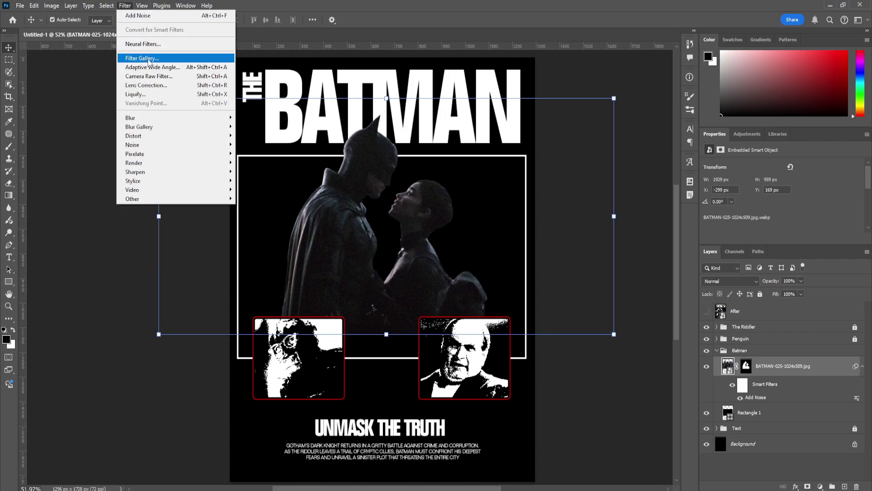
pyautogui.click(150, 56)
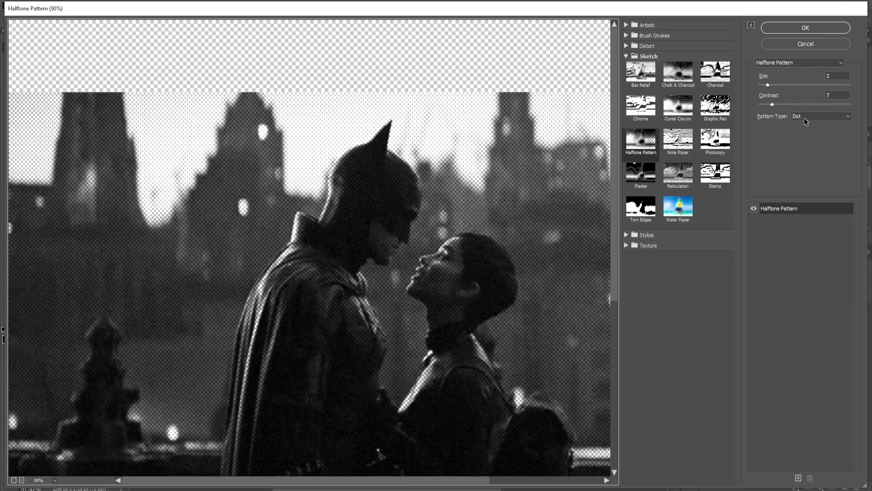
pyautogui.click(816, 27)
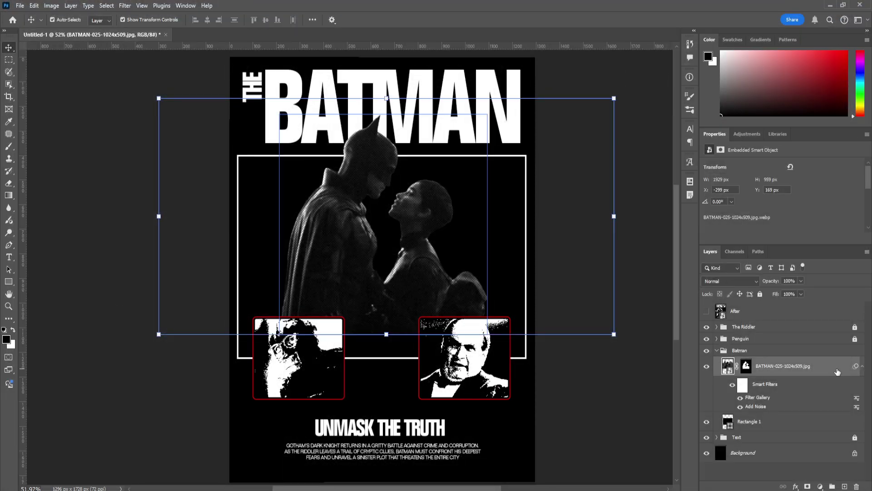
# - Duplicate the filtered Batman cutout layer and set the copy's fill to 0%
pyautogui.hotkey('ctrl', 'j')
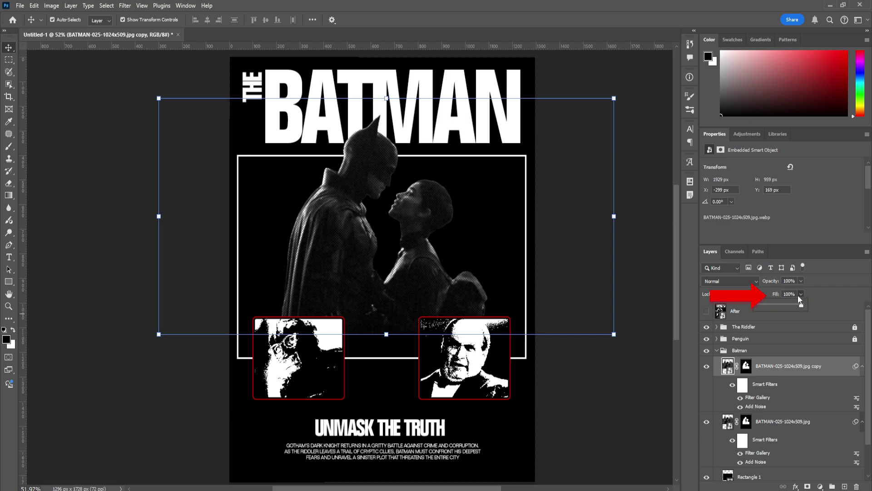
pyautogui.moveTo(763, 308); pyautogui.dragTo(757, 308)
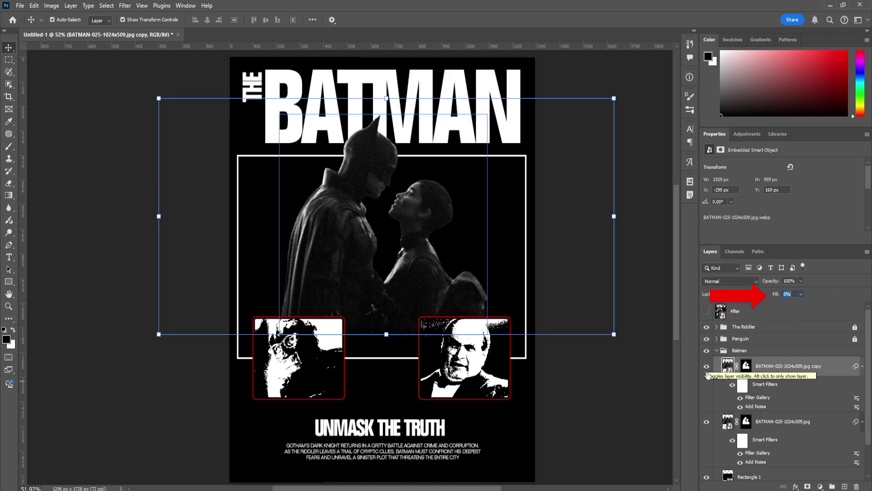
pyautogui.click(706, 422)
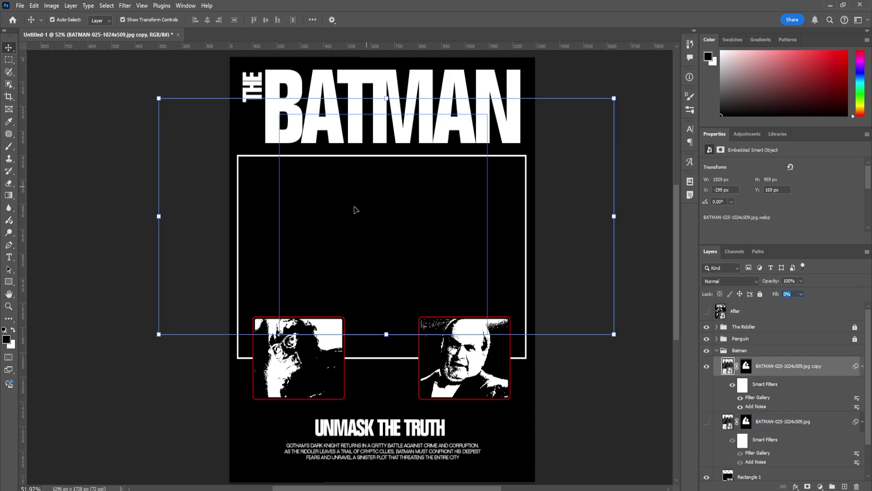
pyautogui.click(706, 421)
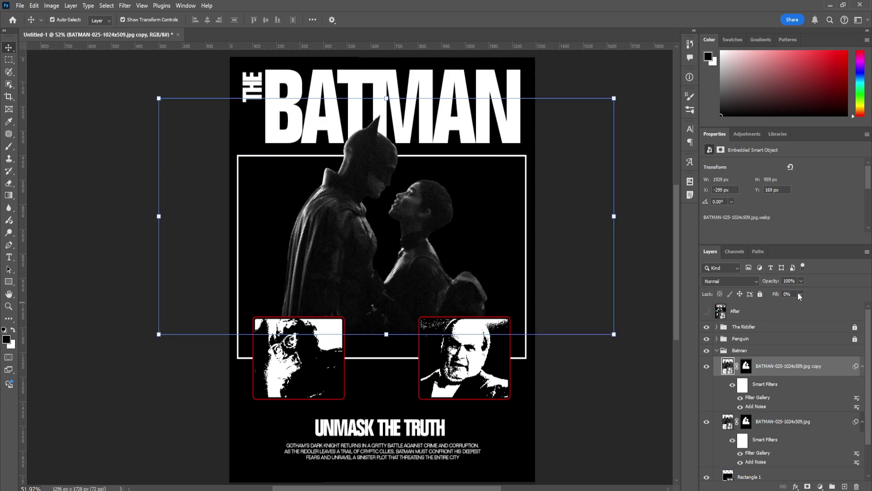
# - Give the Batman copy a white Normal drop shadow with 100% opacity, angle 90°, distance 14 px, spread 100% and size 6 px
pyautogui.doubleClick(179, 327)
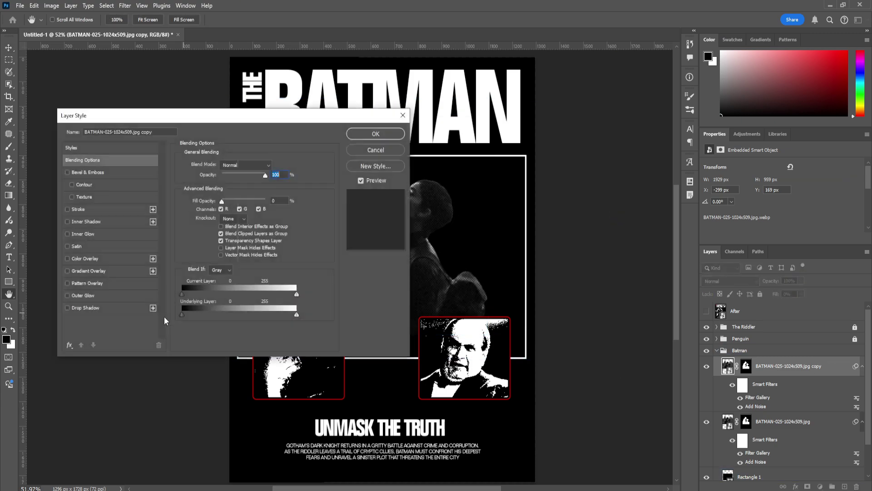
pyautogui.click(111, 308)
pyautogui.moveTo(288, 117); pyautogui.dragTo(561, 316)
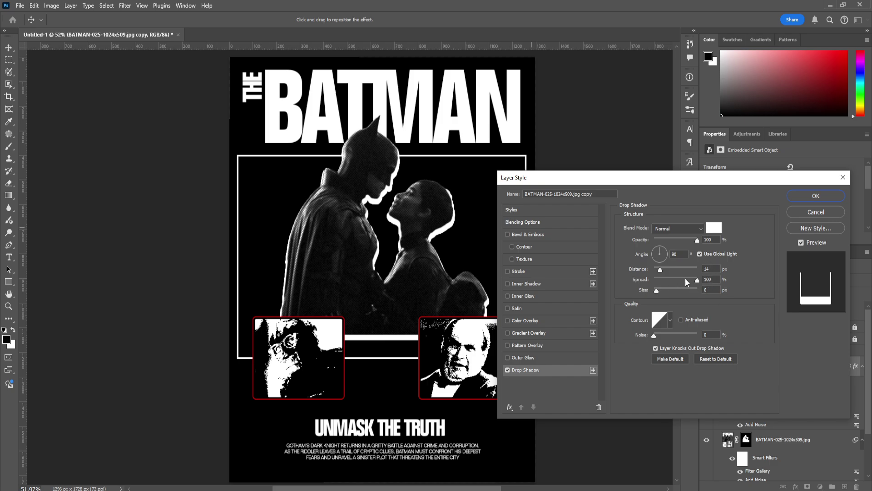
pyautogui.click(717, 279)
pyautogui.moveTo(685, 278); pyautogui.dragTo(612, 275)
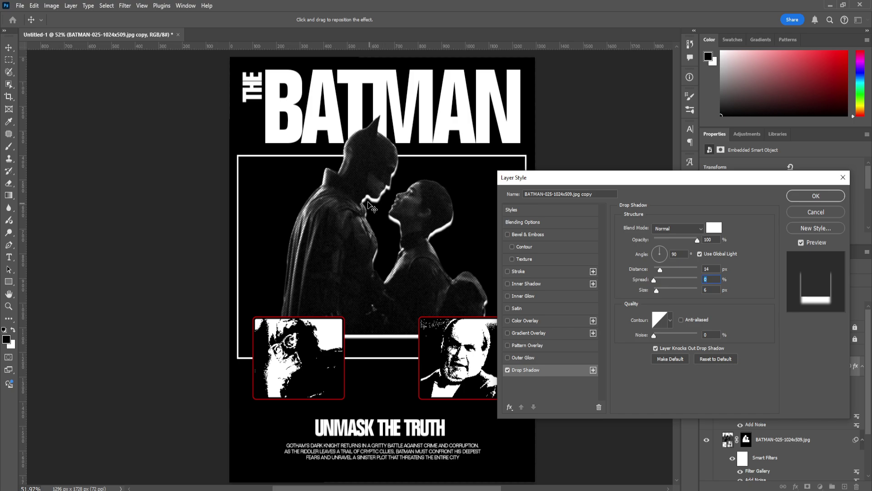
pyautogui.moveTo(654, 279); pyautogui.dragTo(721, 282)
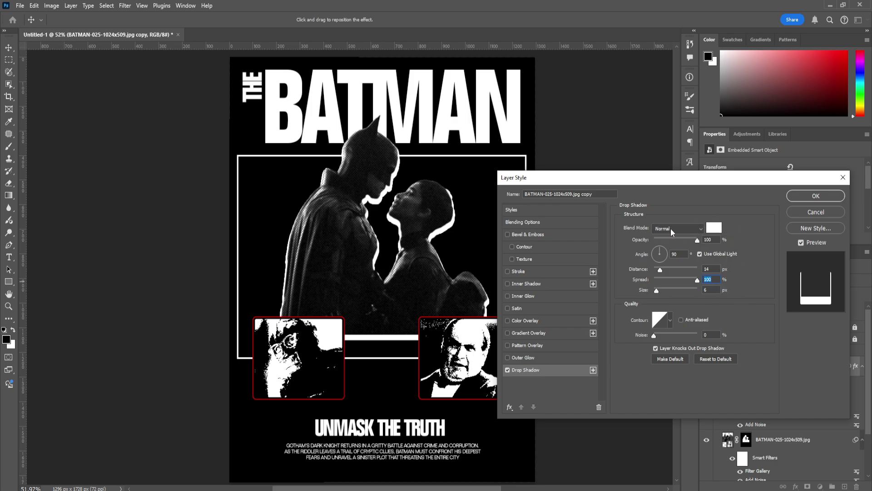
pyautogui.click(705, 239)
pyautogui.click(708, 280)
pyautogui.click(815, 195)
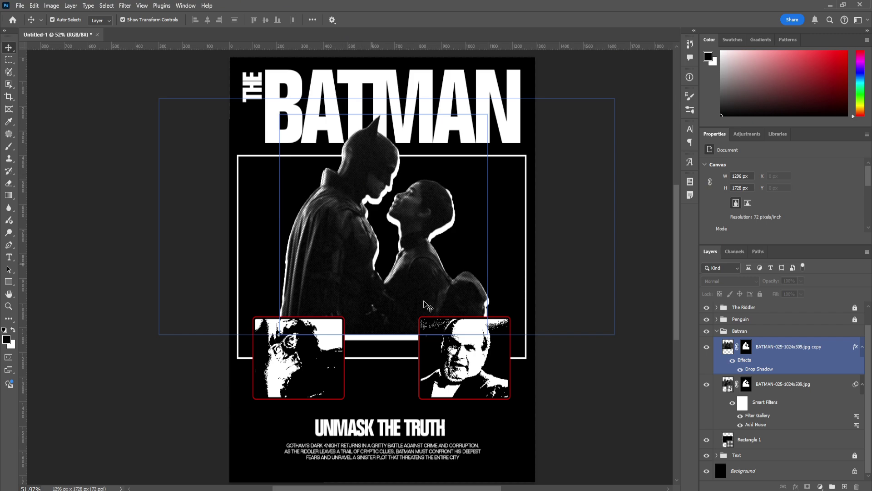
# - Add a Threshold adjustment layer above the Batman images and set its level to 27
pyautogui.click(526, 346)
pyautogui.click(609, 342)
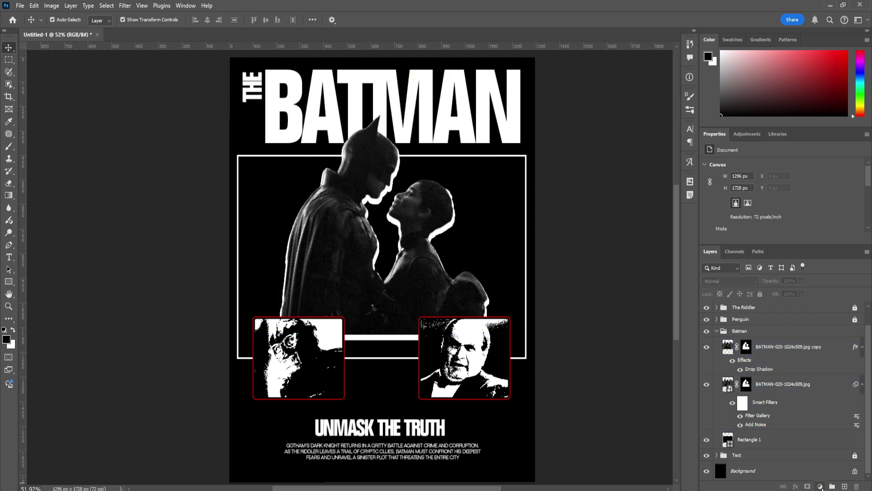
pyautogui.click(821, 486)
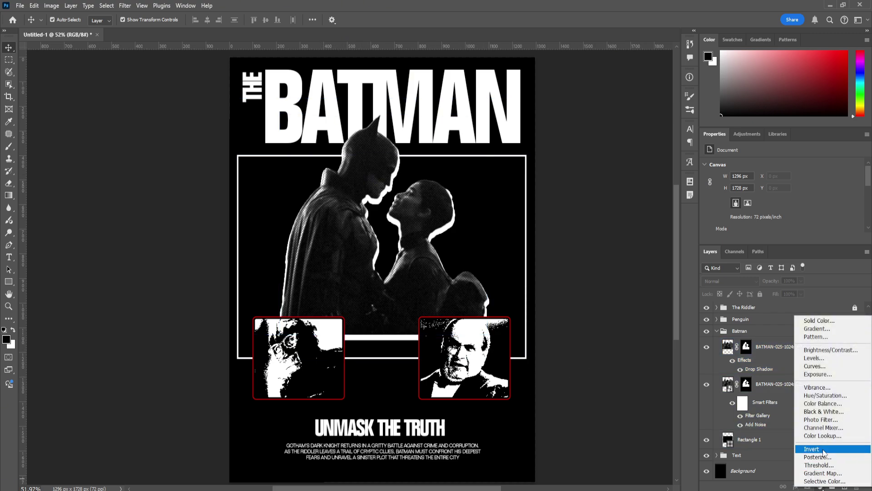
pyautogui.click(824, 467)
pyautogui.moveTo(783, 217); pyautogui.dragTo(737, 217)
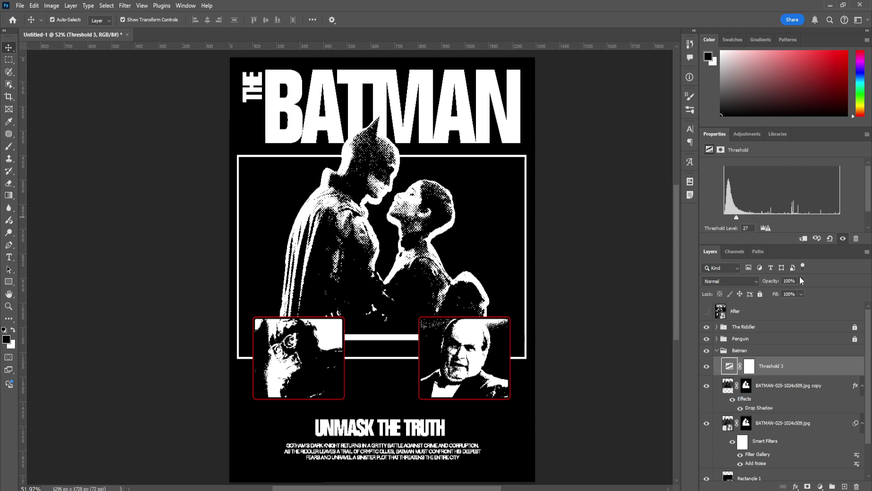
# - Convert the Batman copy carrying the drop shadow to a smart object
pyautogui.press('b')
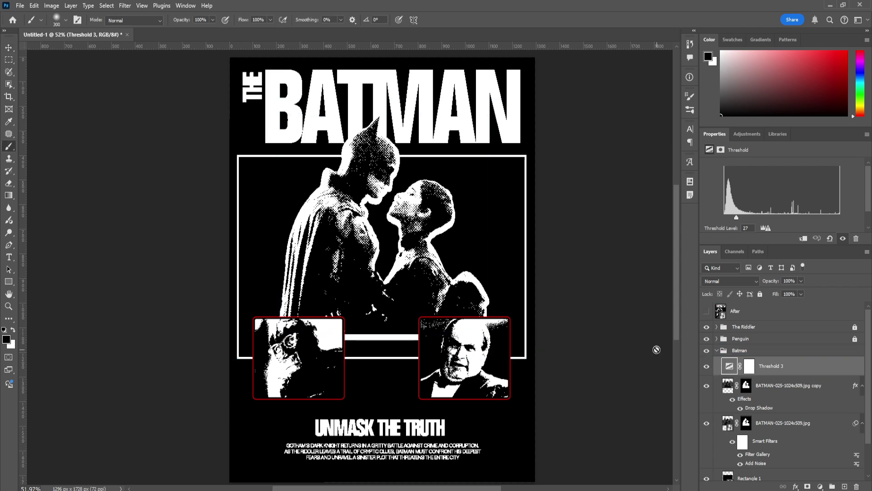
pyautogui.click(828, 392)
pyautogui.rightClick(829, 388)
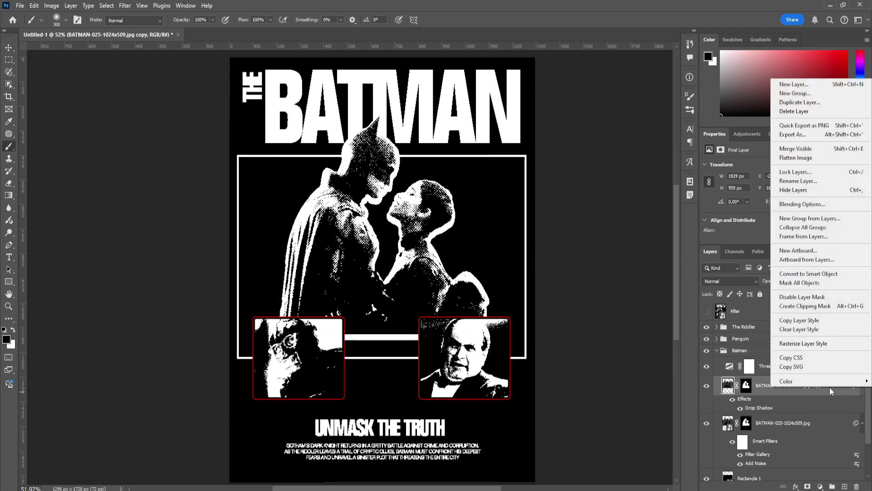
pyautogui.click(808, 274)
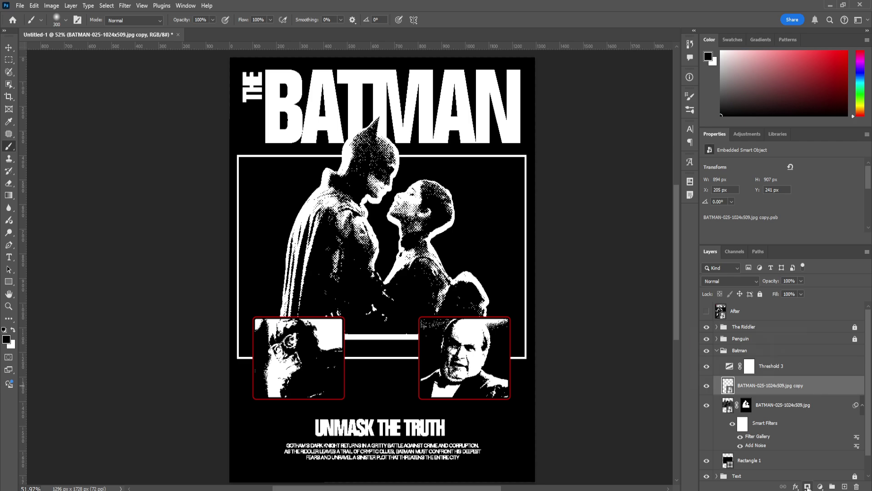
# - Mask the Batman copy and paint out the white bar between the two villain frames with a 300 px soft round black brush
pyautogui.click(807, 486)
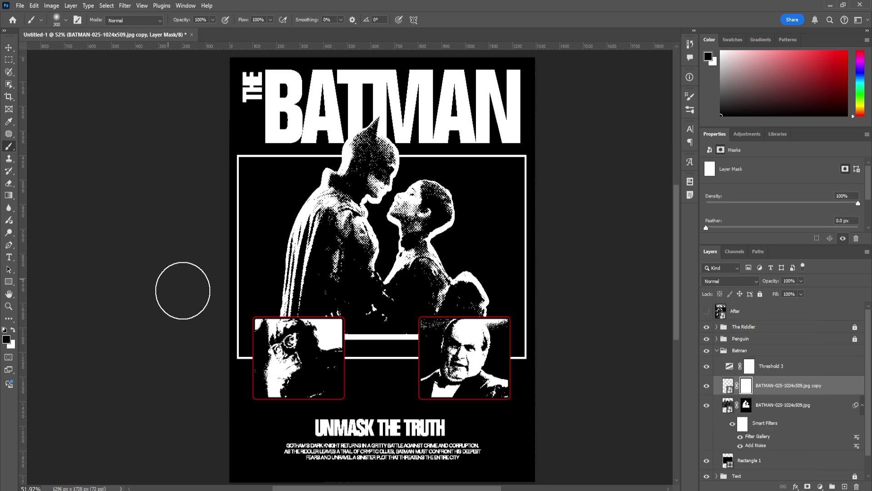
pyautogui.click(65, 20)
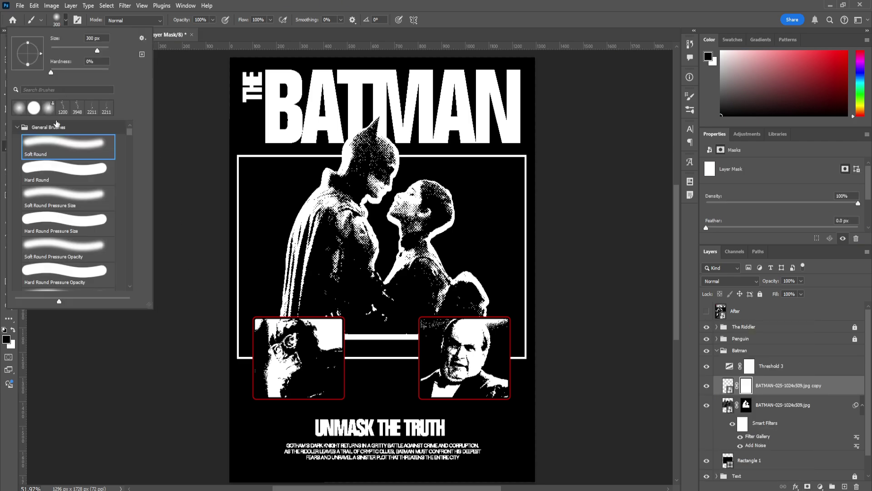
pyautogui.click(67, 22)
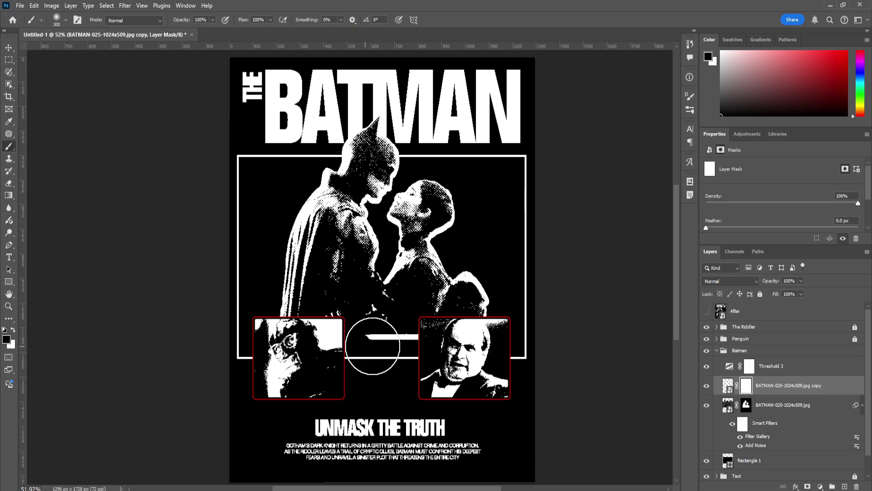
pyautogui.moveTo(372, 346); pyautogui.dragTo(440, 338)
pyautogui.press('v')
# - Move the Threshold 3 layer above the Batman group, clip it to that group and collapse the group
pyautogui.moveTo(771, 365); pyautogui.dragTo(813, 393)
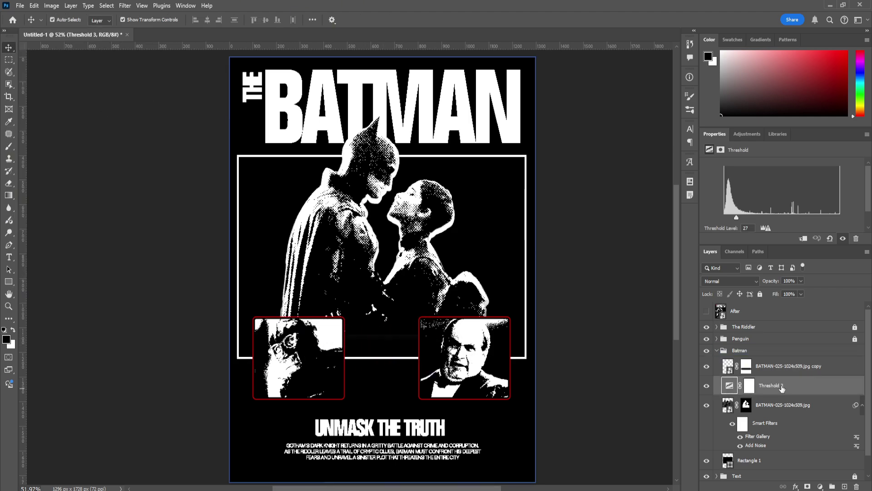
pyautogui.moveTo(809, 389); pyautogui.dragTo(823, 346)
pyautogui.rightClick(811, 353)
pyautogui.click(806, 333)
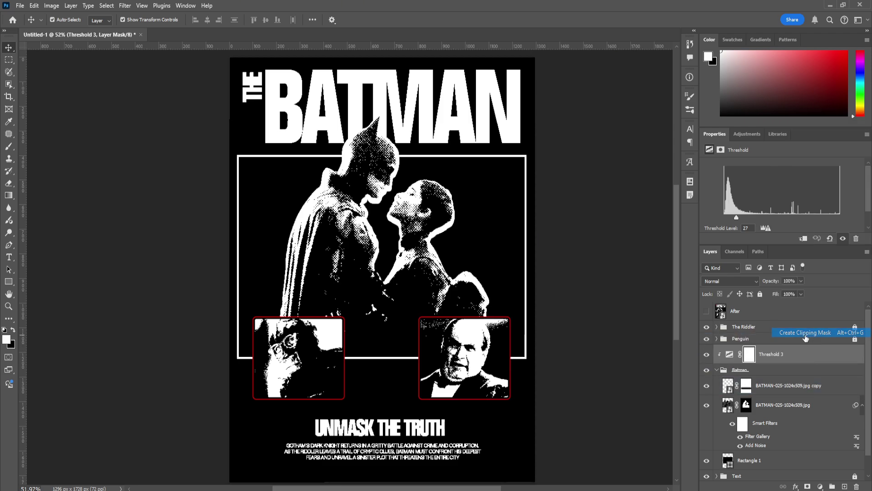
pyautogui.click(719, 371)
pyautogui.click(717, 371)
pyautogui.click(804, 356)
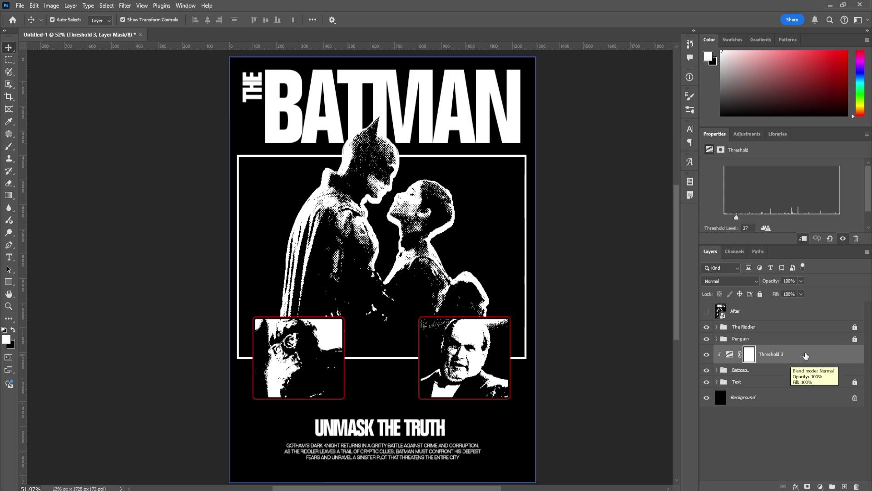
# - Lock the Batman group and the Threshold 3 layer clipped to it
pyautogui.click(797, 328)
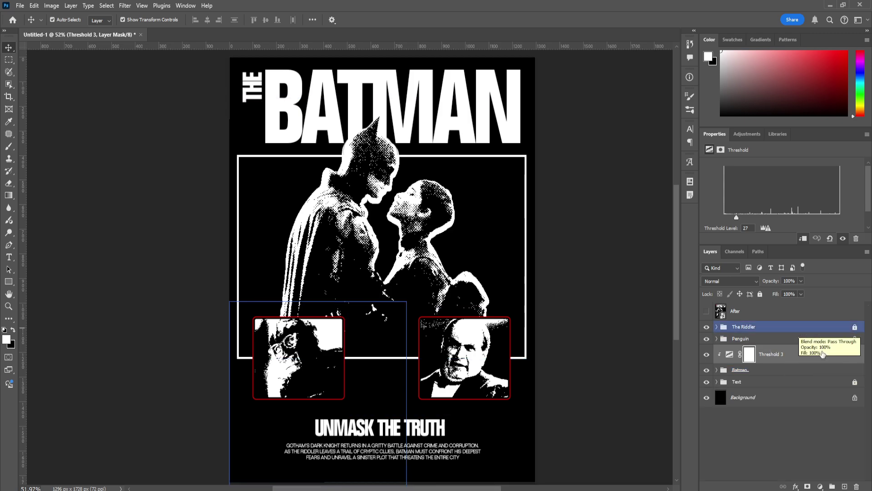
pyautogui.click(807, 371)
pyautogui.moveTo(813, 357); pyautogui.dragTo(815, 365)
pyautogui.click(813, 370)
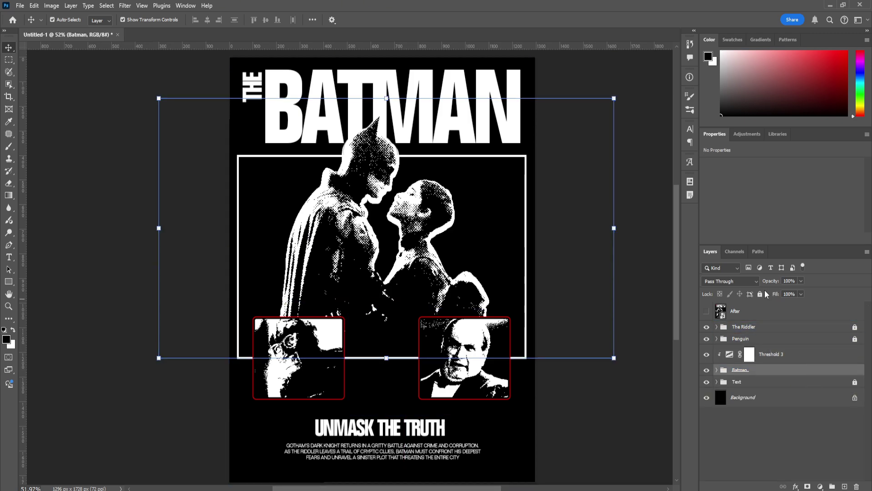
pyautogui.click(804, 355)
pyautogui.click(760, 293)
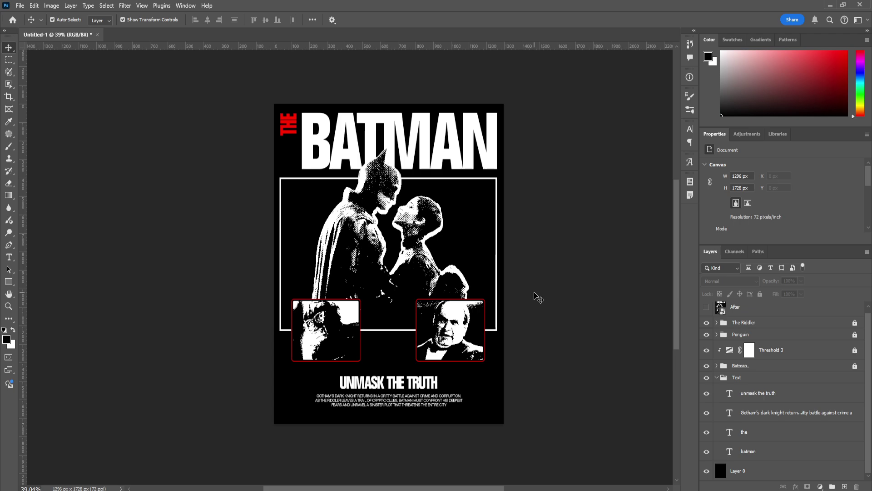
pyautogui.scroll(3, 538, 297)
pyautogui.click(214, 198)
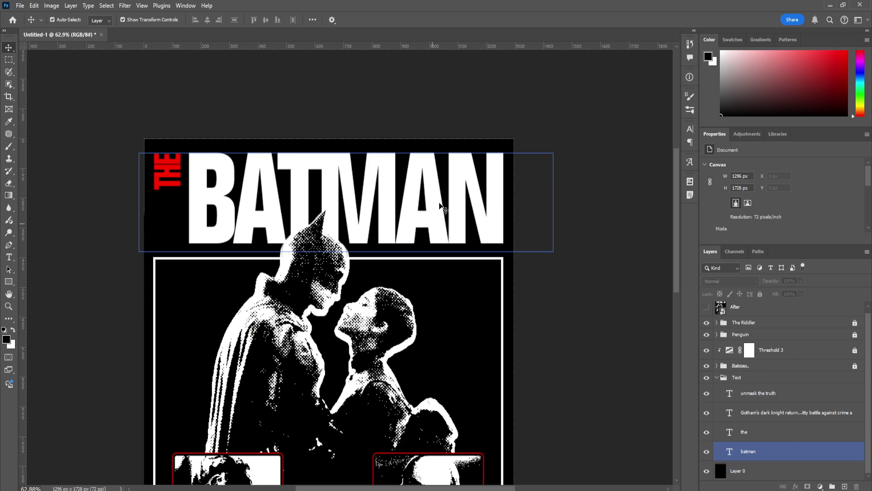
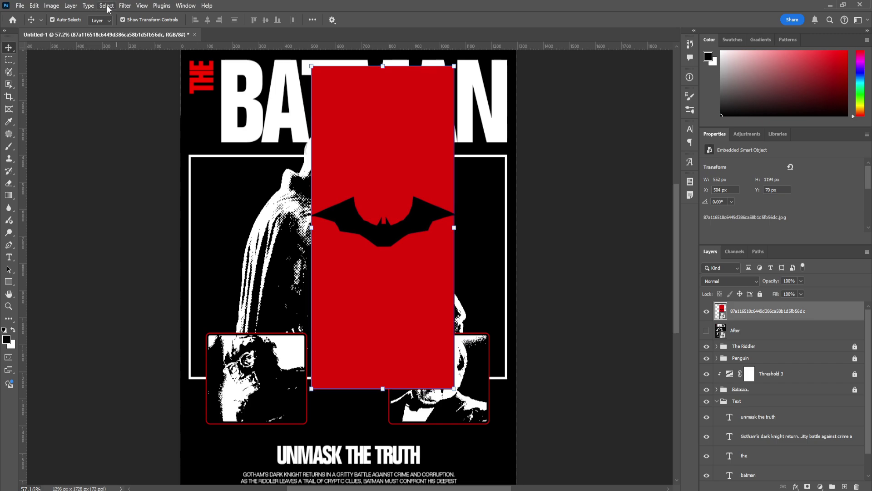
# - Select the red background of the placed bat logo image by sampling it with Color Range at a fuzziness of 136
pyautogui.click(108, 5)
pyautogui.click(130, 98)
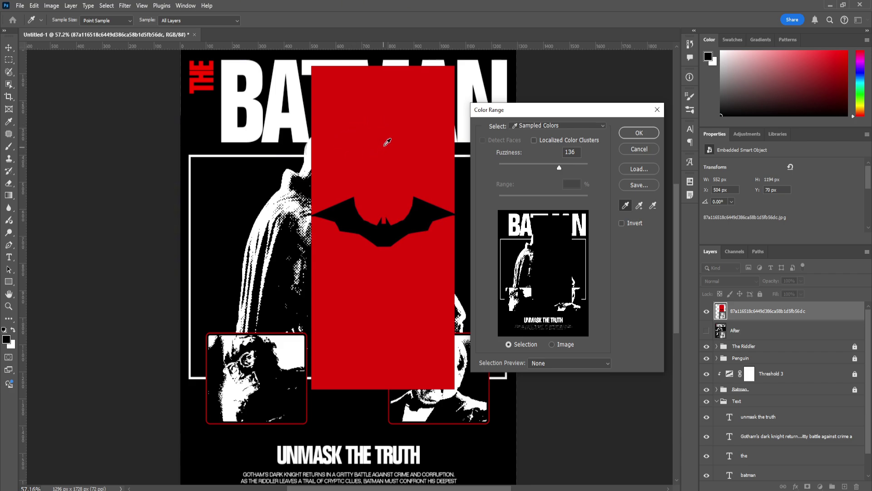
pyautogui.moveTo(524, 111); pyautogui.dragTo(519, 109)
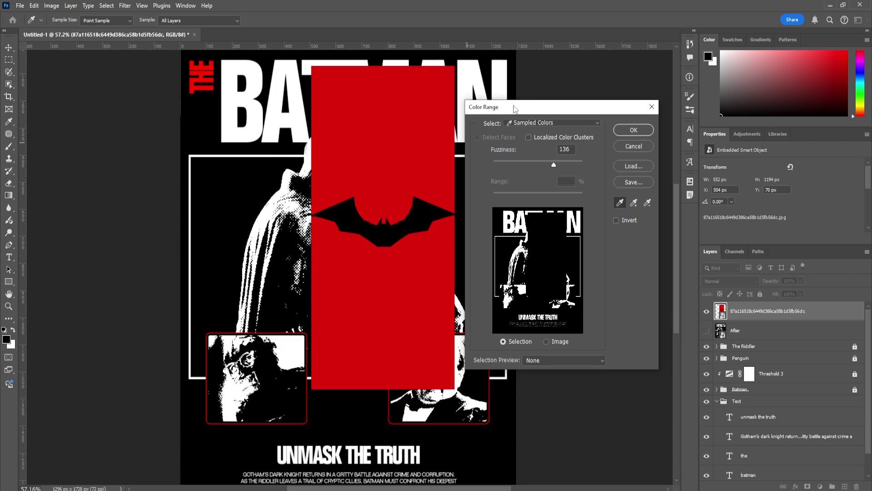
pyautogui.click(376, 117)
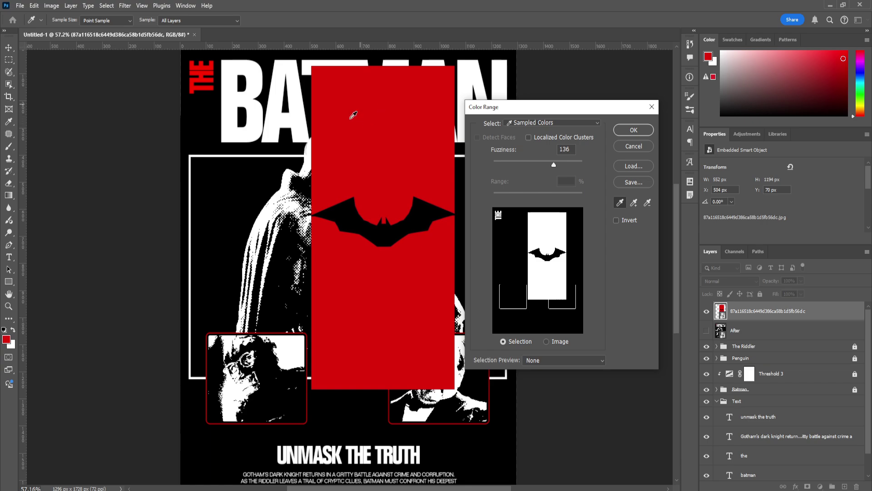
pyautogui.click(634, 130)
pyautogui.press('v')
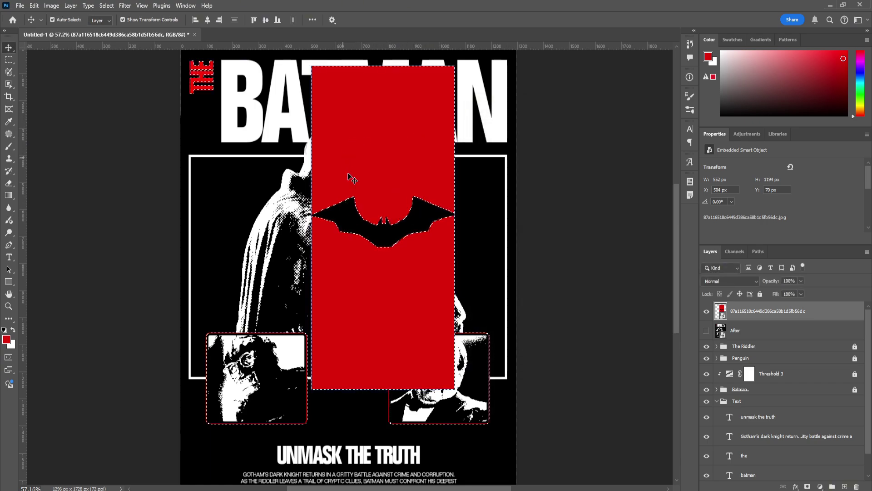
# - Add a layer mask to the bat logo from the red selection and invert it to hide the red background
pyautogui.click(812, 481)
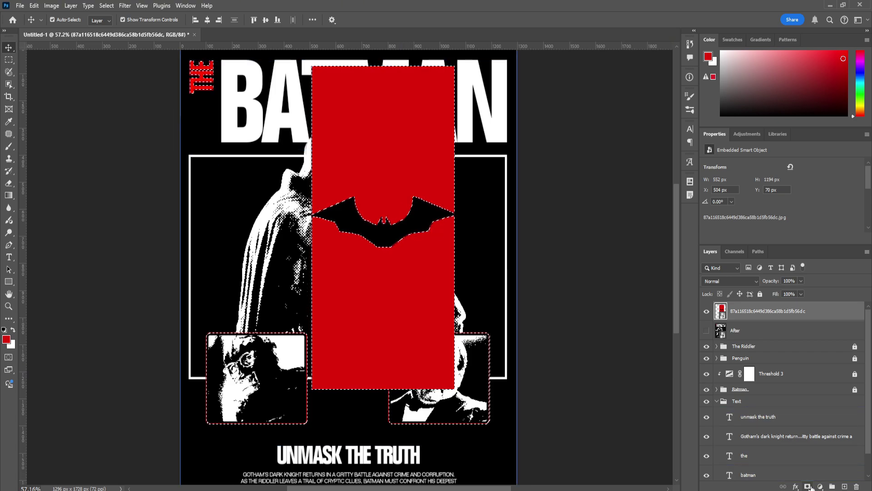
pyautogui.click(807, 486)
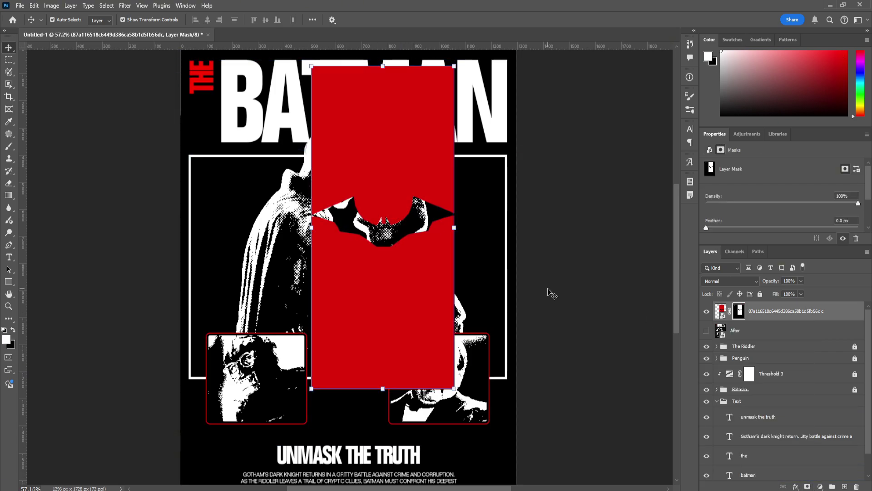
pyautogui.hotkey('ctrl', 'i')
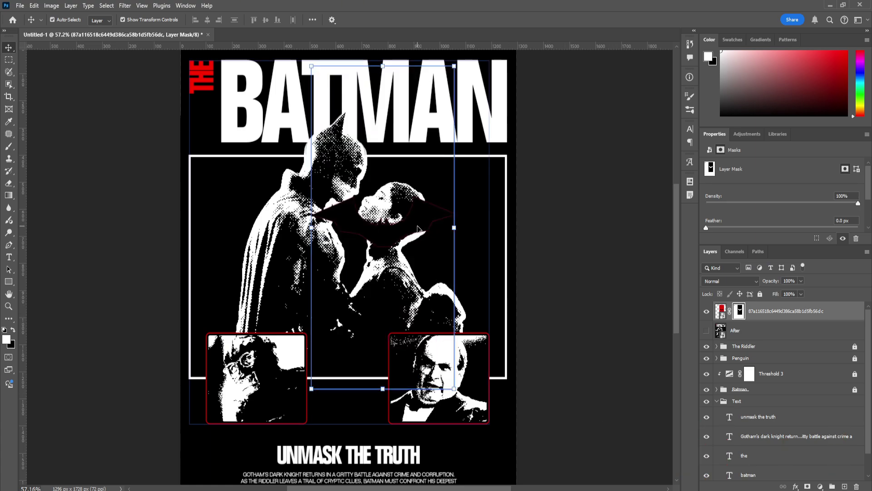
# - Move the masked bat logo up over the letters MAN of the title
pyautogui.moveTo(418, 228); pyautogui.dragTo(454, 104)
pyautogui.scroll(5, 454, 105)
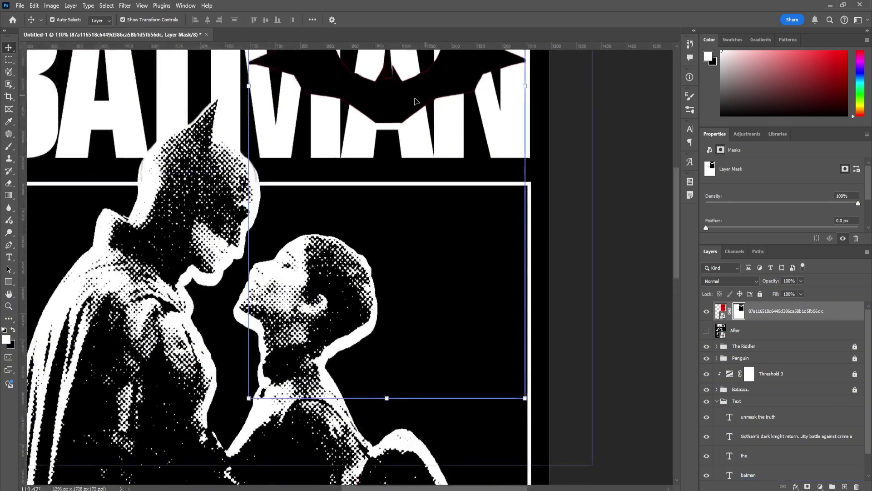
pyautogui.click(585, 247)
pyautogui.moveTo(543, 204); pyautogui.dragTo(572, 305)
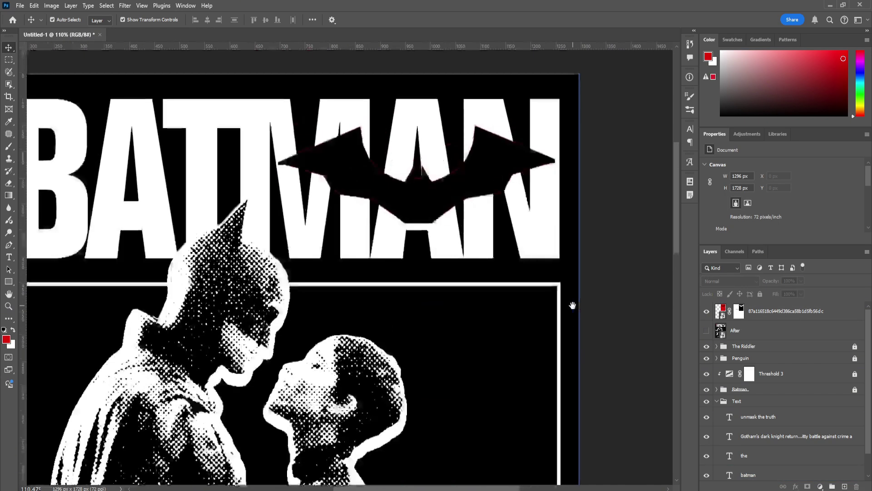
pyautogui.click(844, 309)
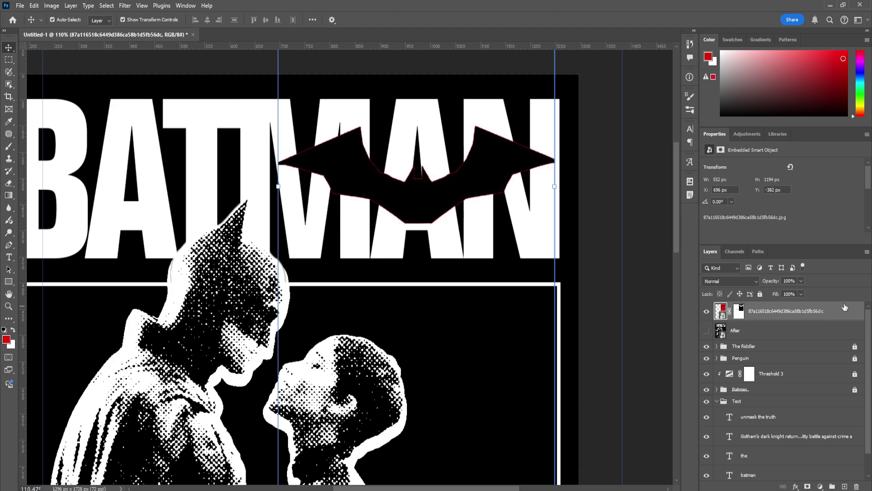
pyautogui.doubleClick(844, 309)
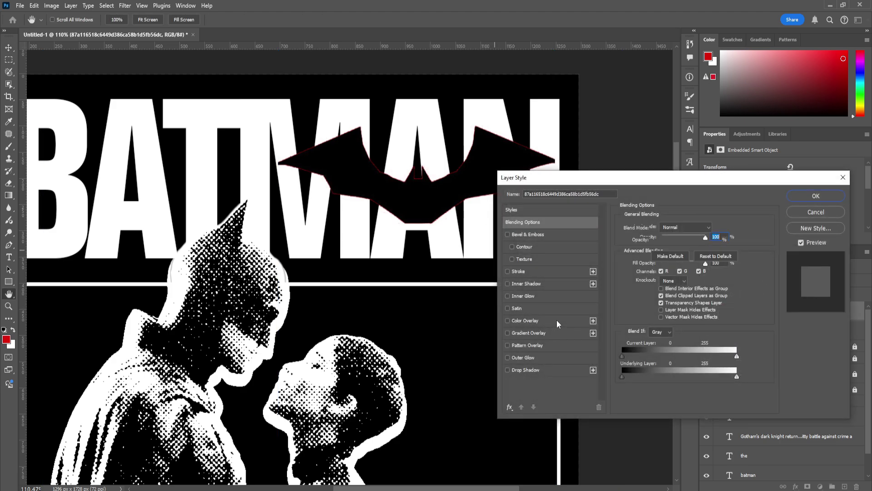
pyautogui.click(521, 320)
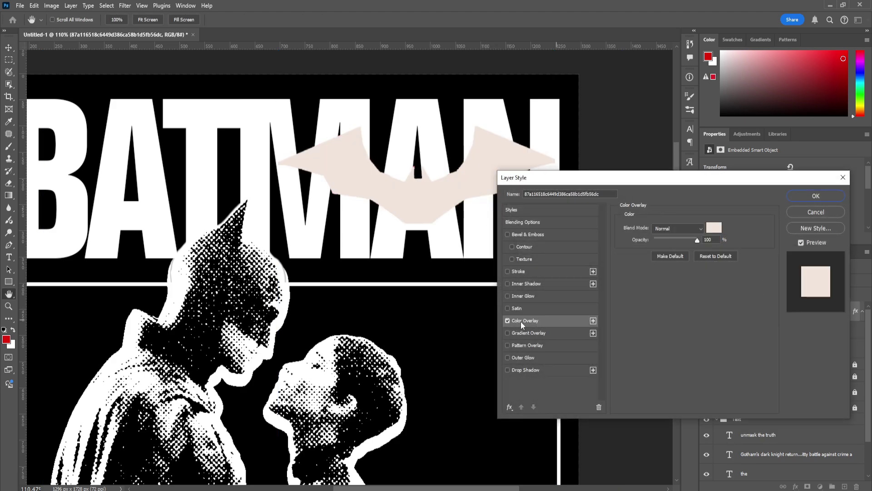
pyautogui.click(813, 213)
# - Apply the Minimum filter to the bat logo with a 1-pixel radius and Squareness preserved
pyautogui.click(125, 6)
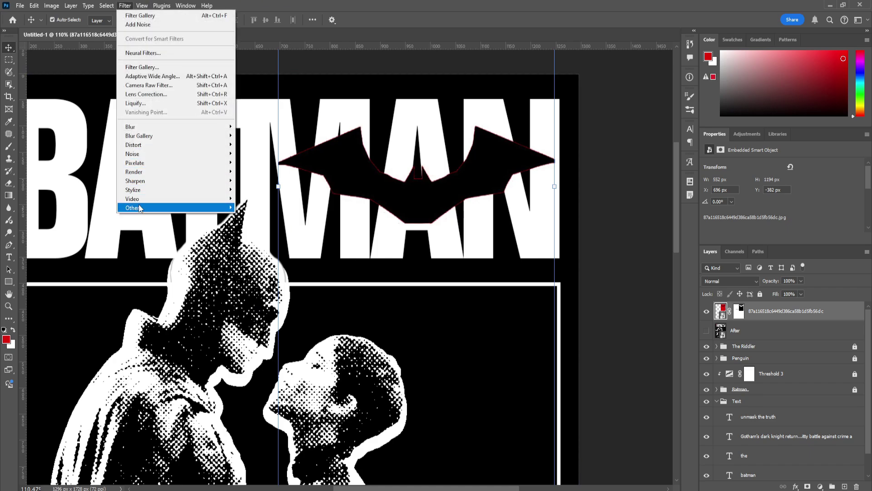
pyautogui.moveTo(136, 207)
pyautogui.click(259, 246)
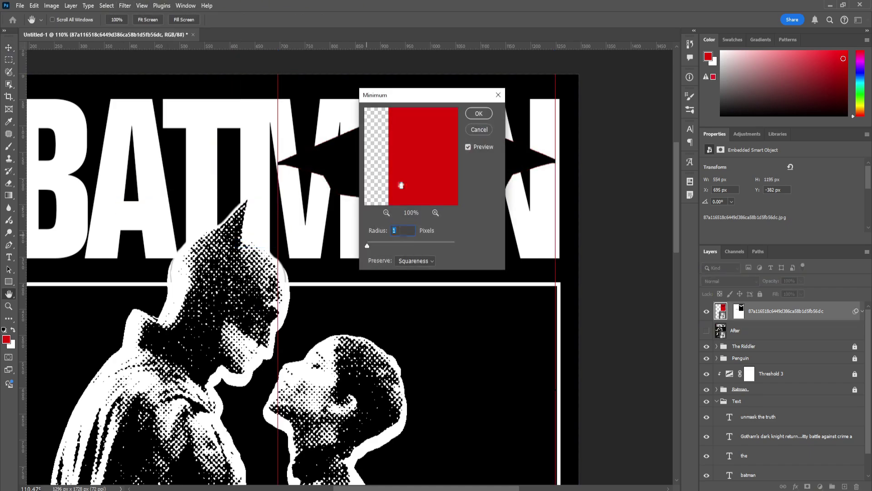
pyautogui.moveTo(420, 95); pyautogui.dragTo(574, 253)
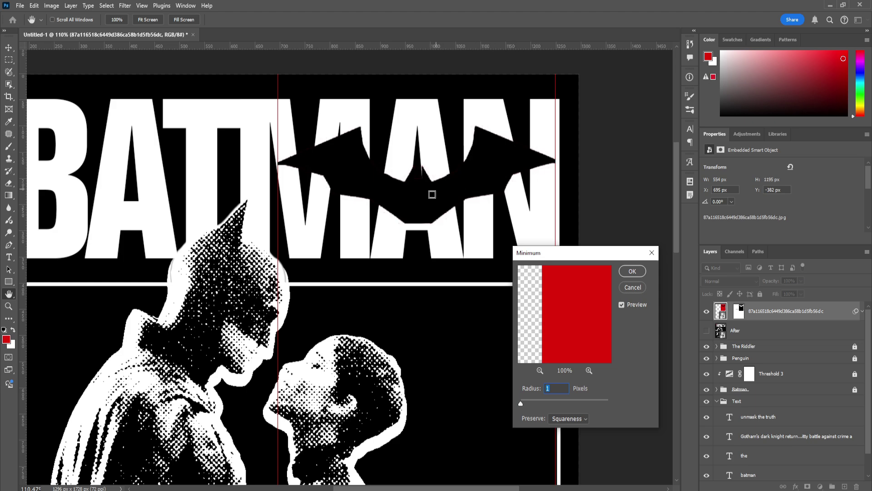
pyautogui.click(632, 271)
pyautogui.press('v')
# - Nudge the bat logo slightly down and left, and enlarge it a little on both sides across the letters MAN
pyautogui.moveTo(427, 208); pyautogui.dragTo(425, 212)
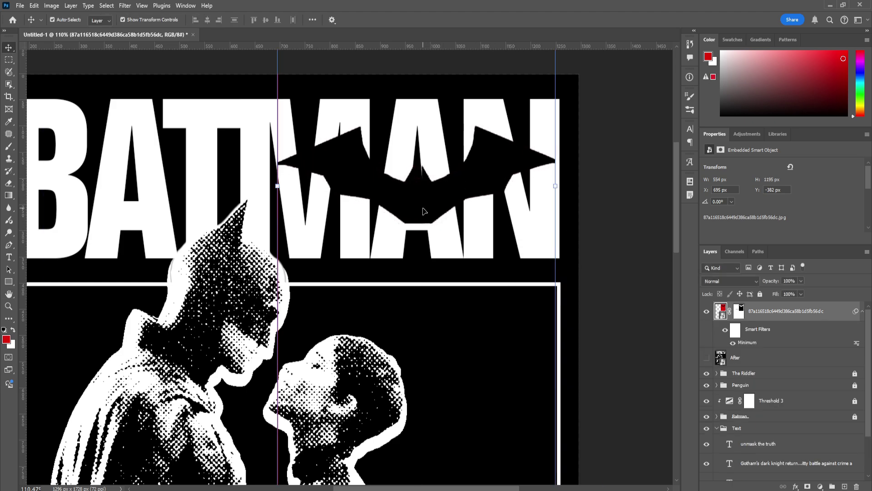
pyautogui.press('Down')
pyautogui.press('Down')
pyautogui.press('Down')
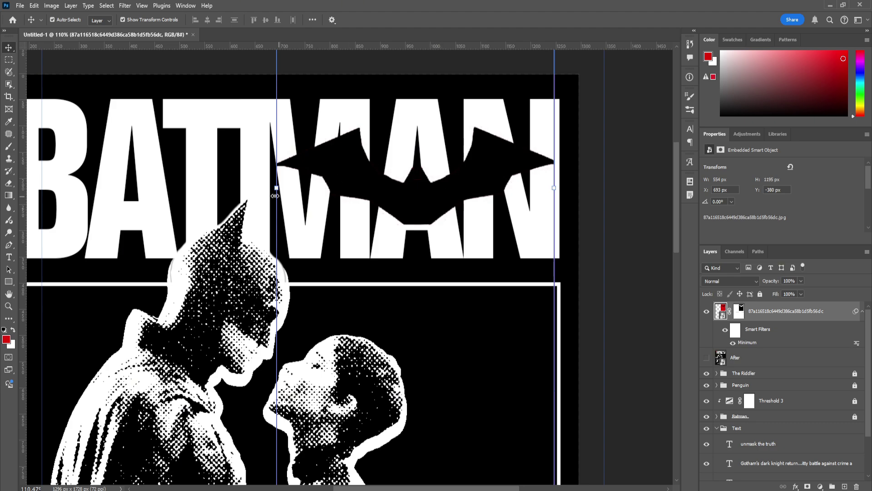
pyautogui.moveTo(277, 188); pyautogui.dragTo(271, 190)
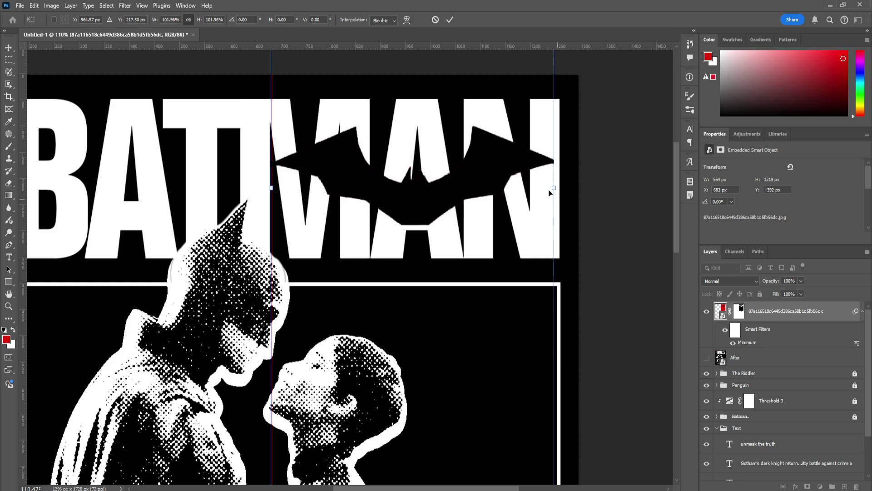
pyautogui.moveTo(554, 187); pyautogui.dragTo(567, 190)
pyautogui.click(619, 243)
# - Paint out the stray red lines around the bat logo on its layer mask with a black 300 px Hard Round brush
pyautogui.scroll(-3, 620, 244)
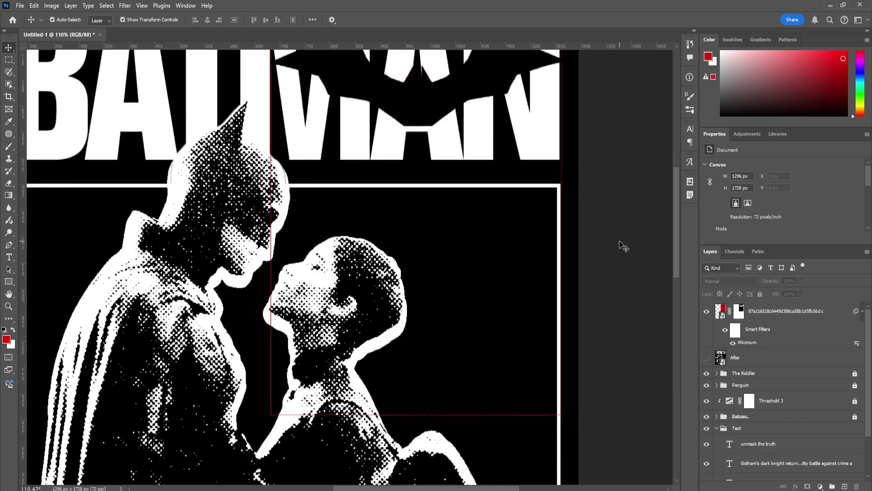
pyautogui.scroll(3, 520, 389)
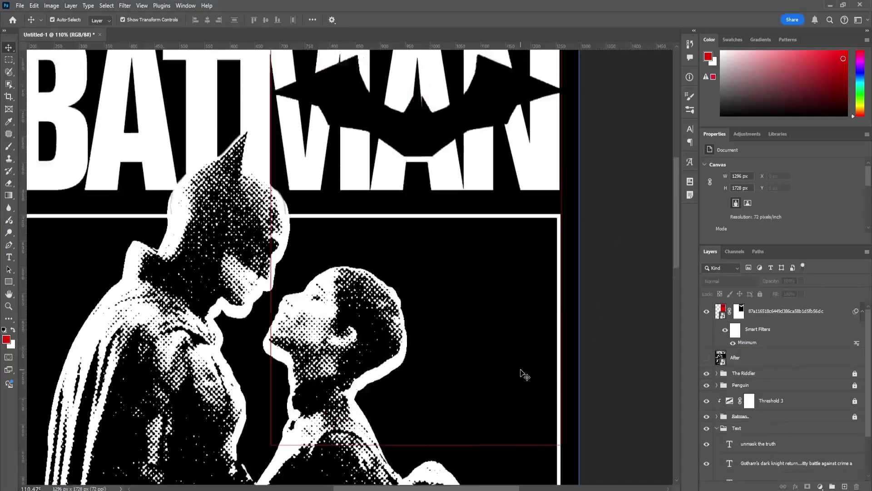
pyautogui.click(484, 182)
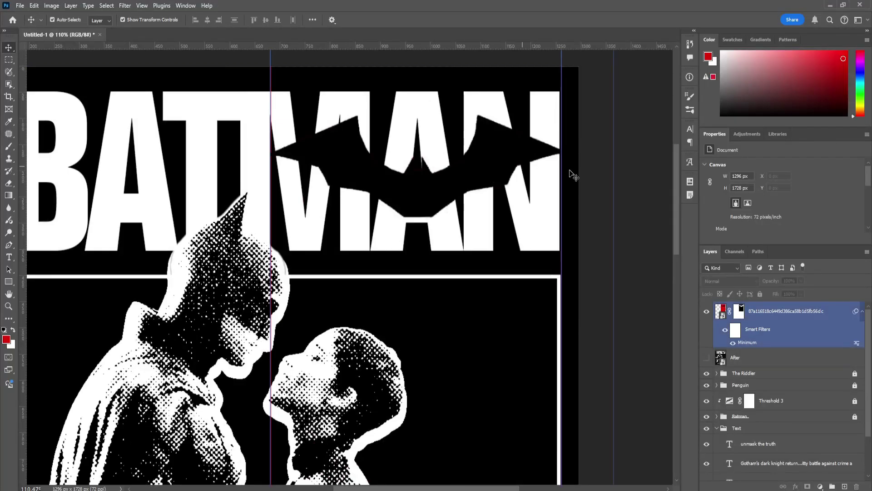
pyautogui.click(739, 312)
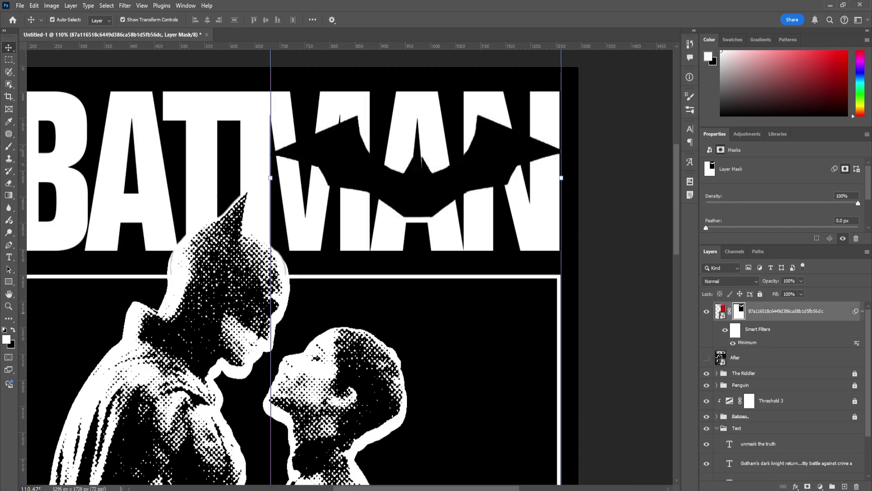
pyautogui.click(10, 147)
pyautogui.click(66, 20)
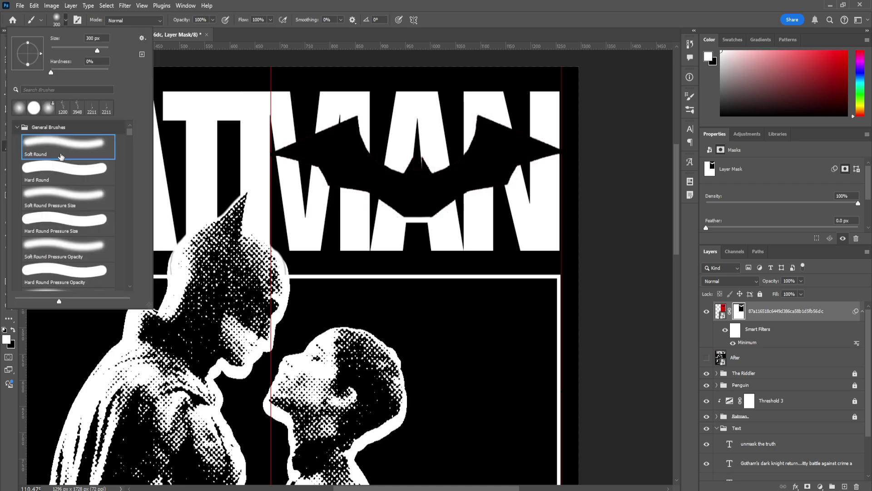
pyautogui.click(41, 174)
pyautogui.click(66, 20)
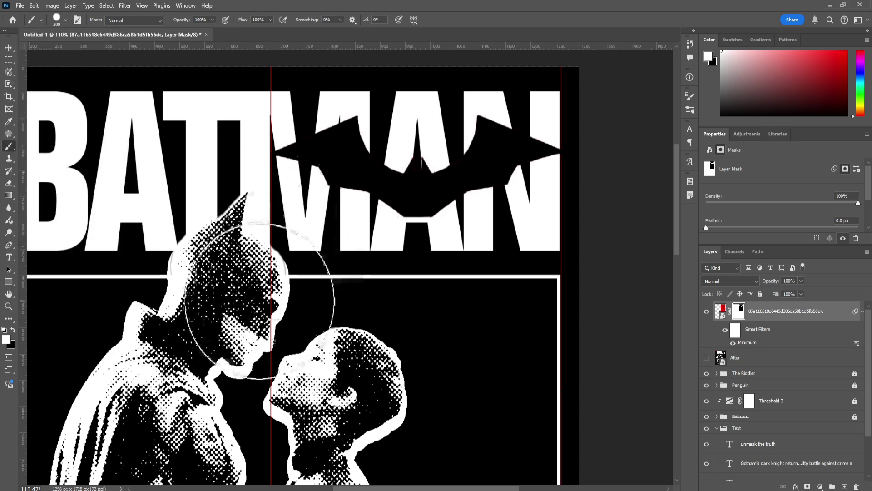
pyautogui.moveTo(297, 299)
pyautogui.mouseDown()
pyautogui.moveTo(286, 312)
pyautogui.moveTo(282, 295)
pyautogui.moveTo(369, 306)
pyautogui.moveTo(338, 316)
pyautogui.mouseUp()
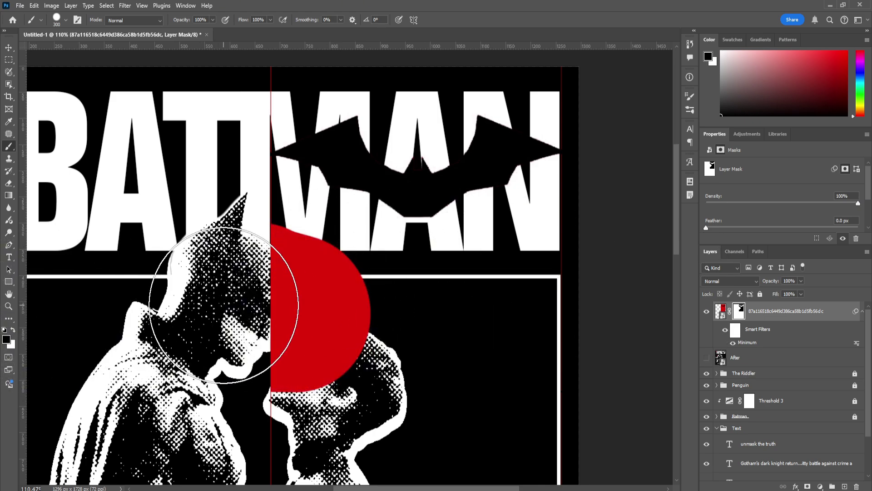
pyautogui.moveTo(185, 350)
pyautogui.mouseDown()
pyautogui.moveTo(340, 351)
pyautogui.moveTo(292, 312)
pyautogui.mouseUp()
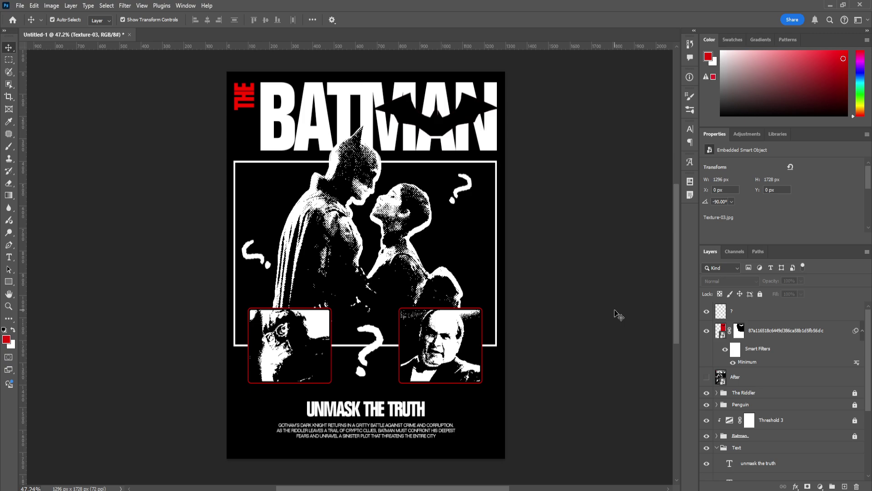
# - Change the blending mode of the Texture-08 layer so the poster shows through the texture
pyautogui.moveTo(619, 315); pyautogui.dragTo(618, 316)
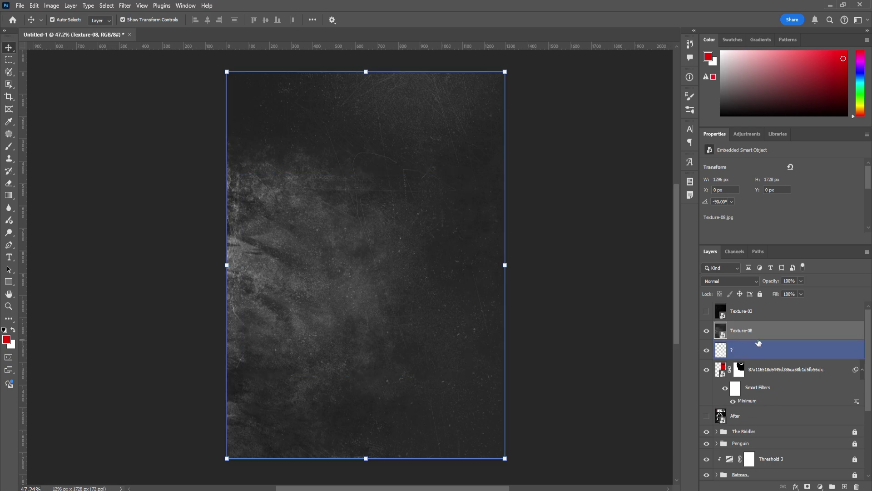
pyautogui.click(722, 282)
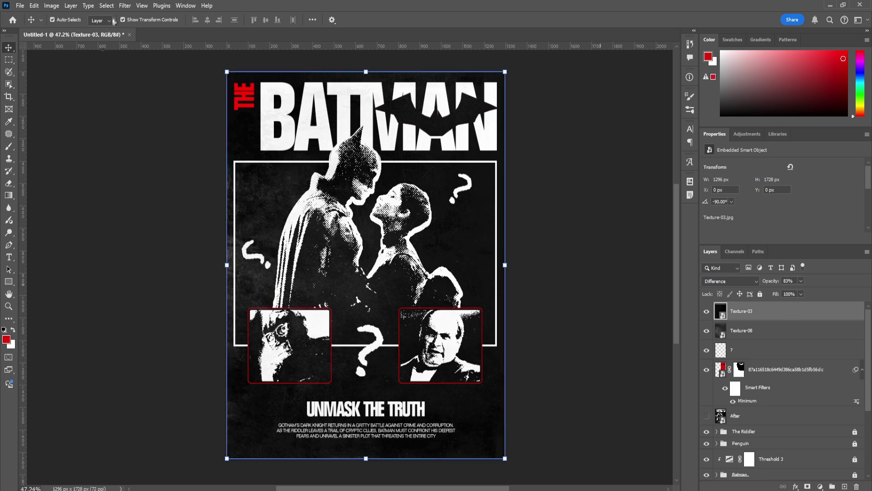
# - Create a new layer named Noise above the textures in Overlay mode, filled with the Overlay-neutral 50% gray
pyautogui.click(70, 6)
pyautogui.moveTo(82, 15)
pyautogui.click(178, 15)
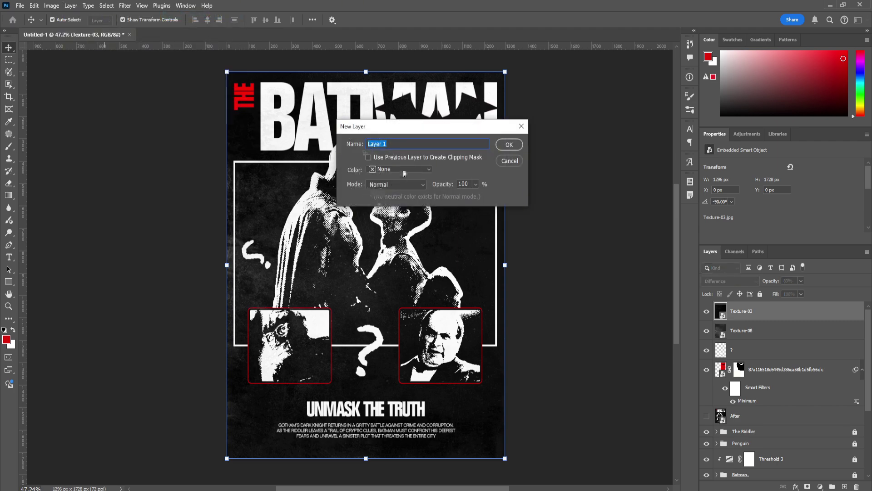
pyautogui.click(394, 184)
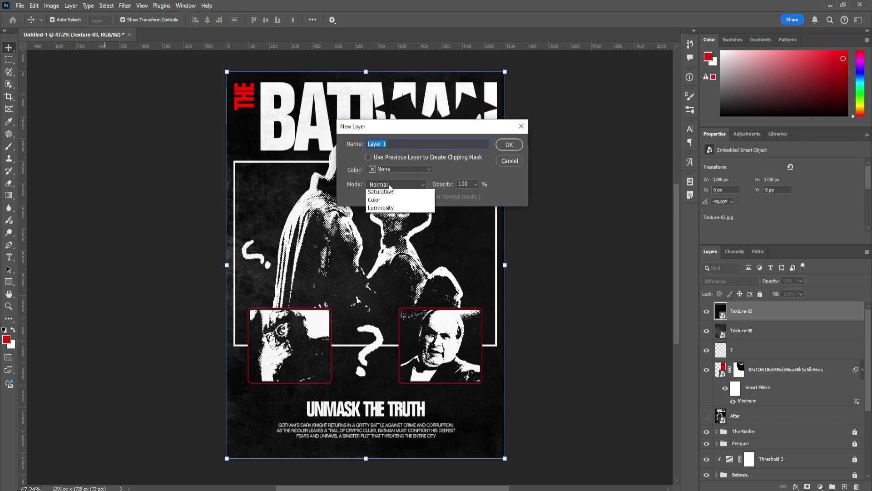
pyautogui.click(394, 319)
pyautogui.press('Up')
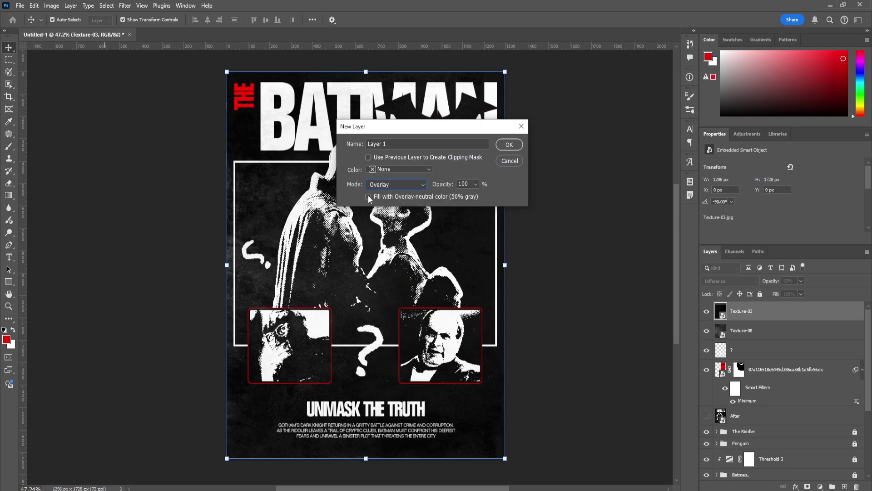
pyautogui.click(368, 195)
pyautogui.click(399, 148)
pyautogui.write('NJ')
pyautogui.press('Return')
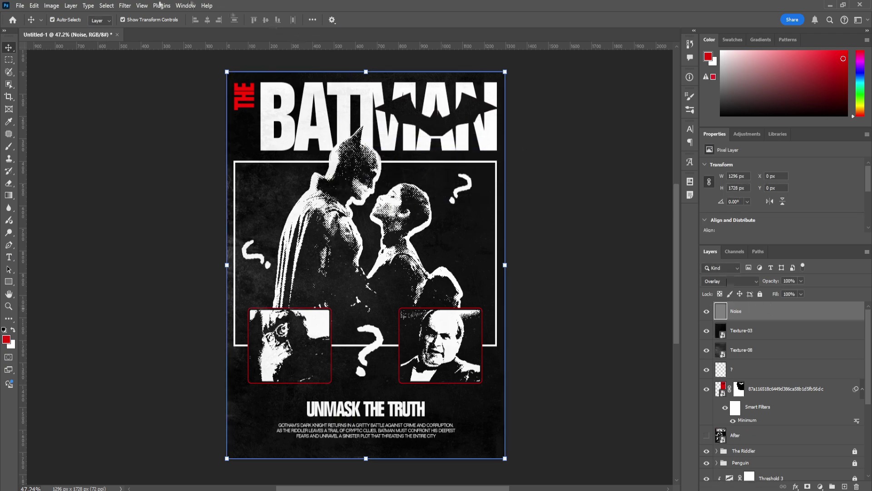
# - Apply the Add Noise filter to the Noise layer with an amount of 10% and uniform distribution
pyautogui.click(125, 6)
pyautogui.moveTo(218, 166)
pyautogui.click(245, 162)
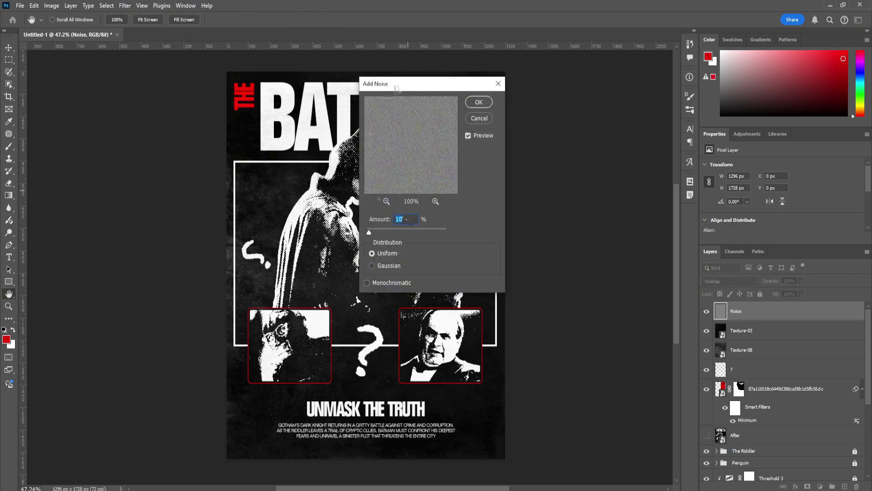
pyautogui.moveTo(397, 88); pyautogui.dragTo(502, 128)
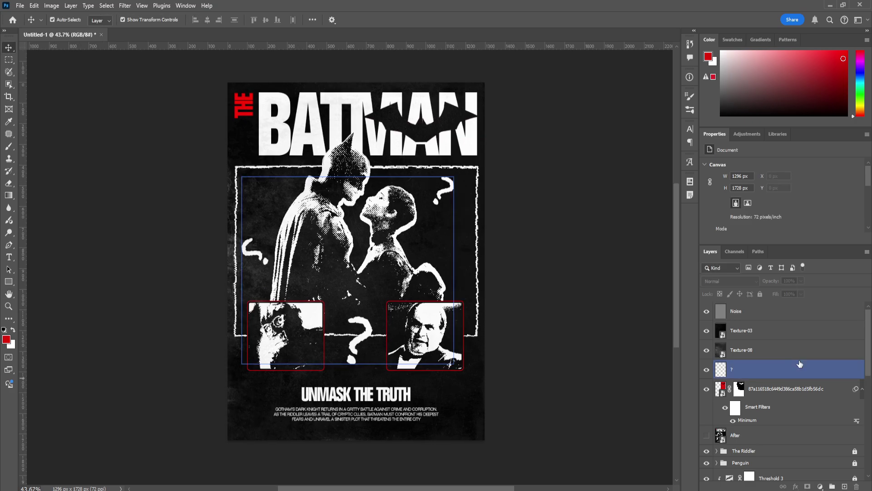
pyautogui.click(597, 353)
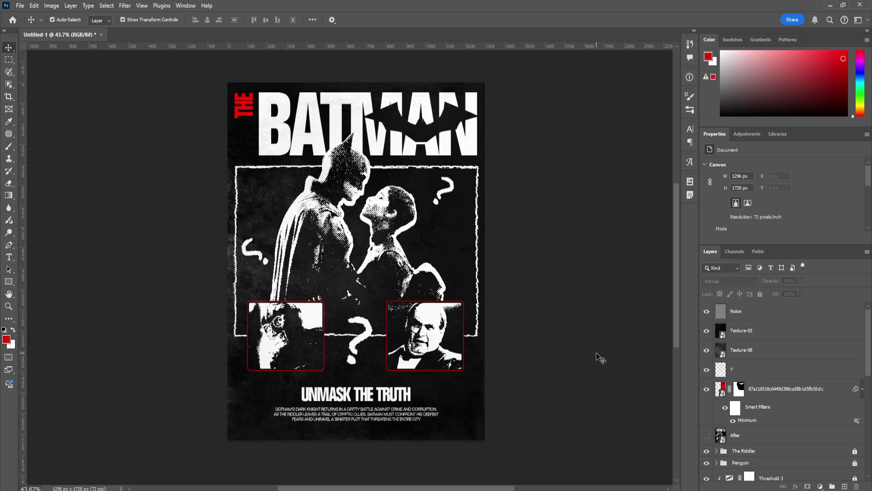